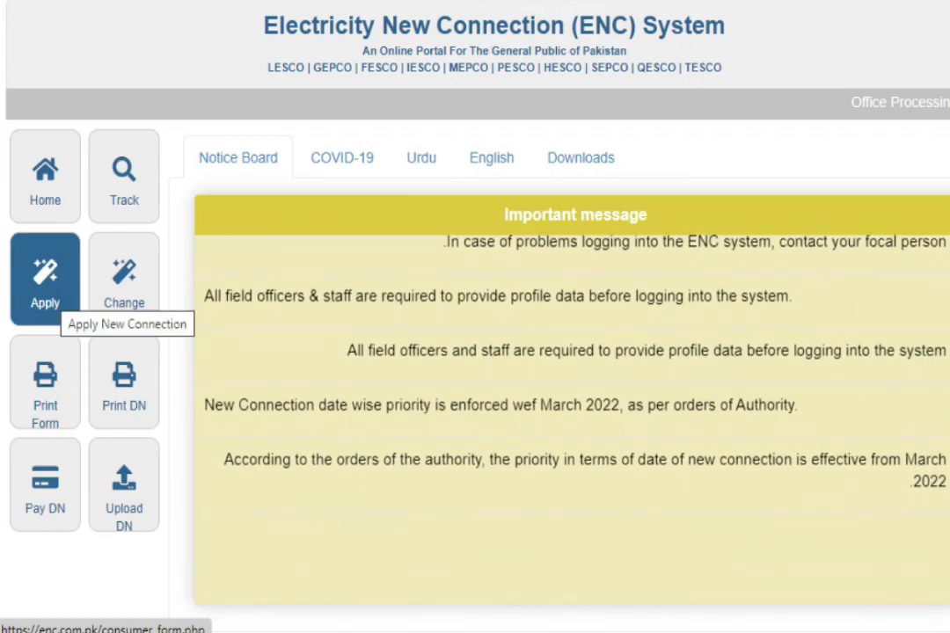
- Open the new connection application form and set the distribution company to IESCO
click(48, 290)
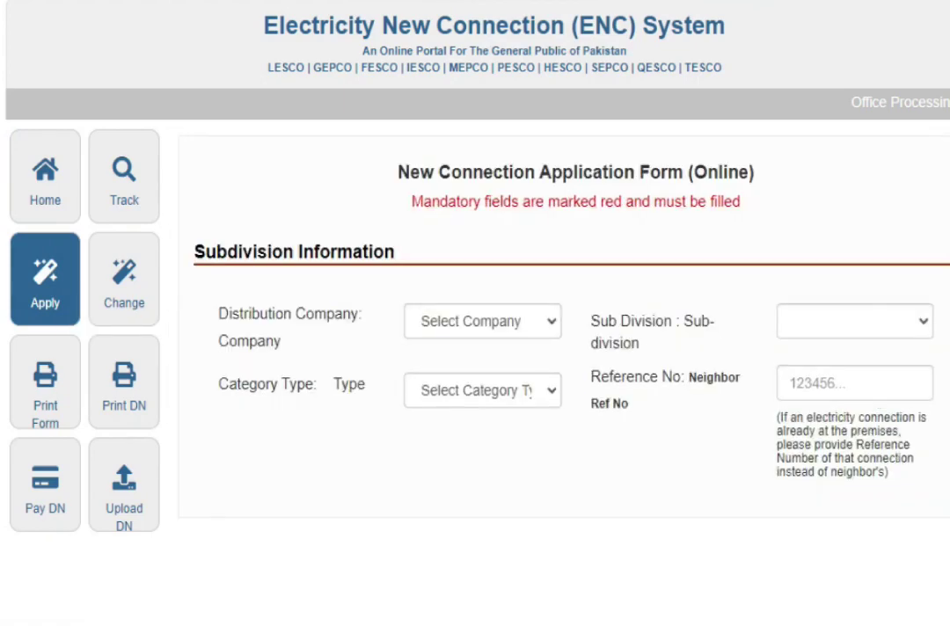
click(482, 322)
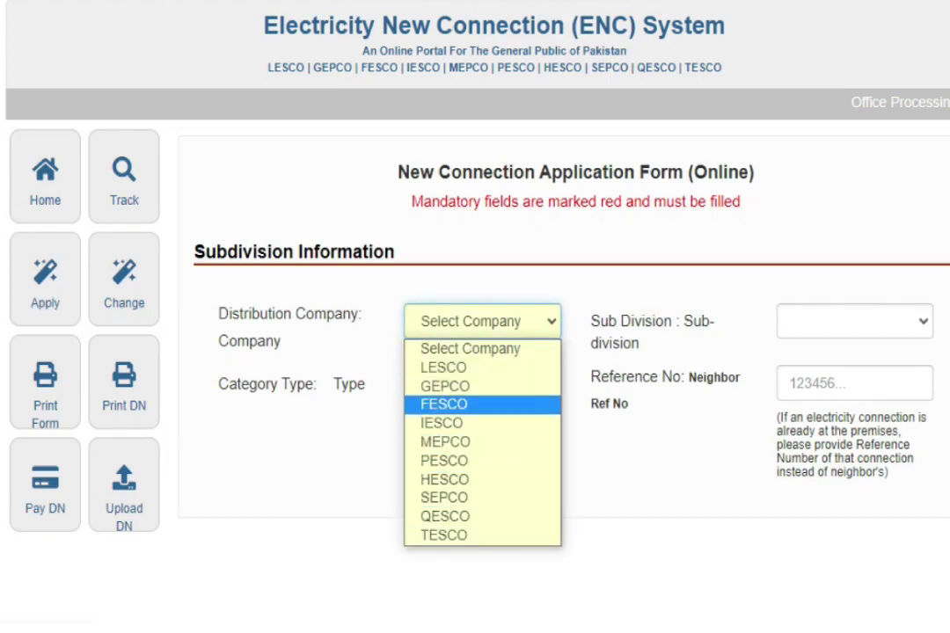
key(Up)
key(Up)
key(Up)
key(Up)
key(Up)
key(Up)
key(Up)
key(Down)
key(Down)
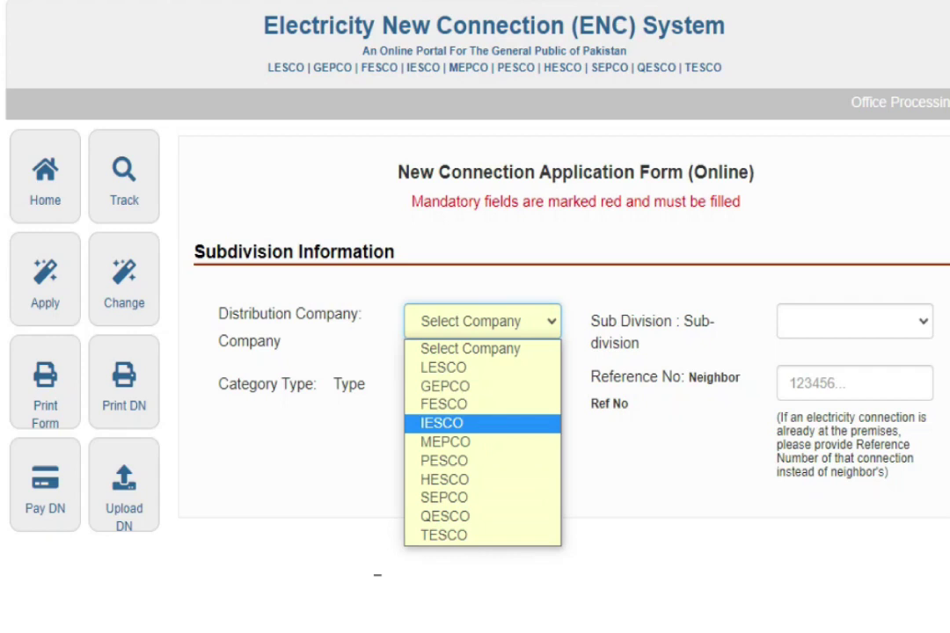
key(Up)
key(Up)
key(Up)
key(Down)
key(Down)
key(Down)
key(Return)
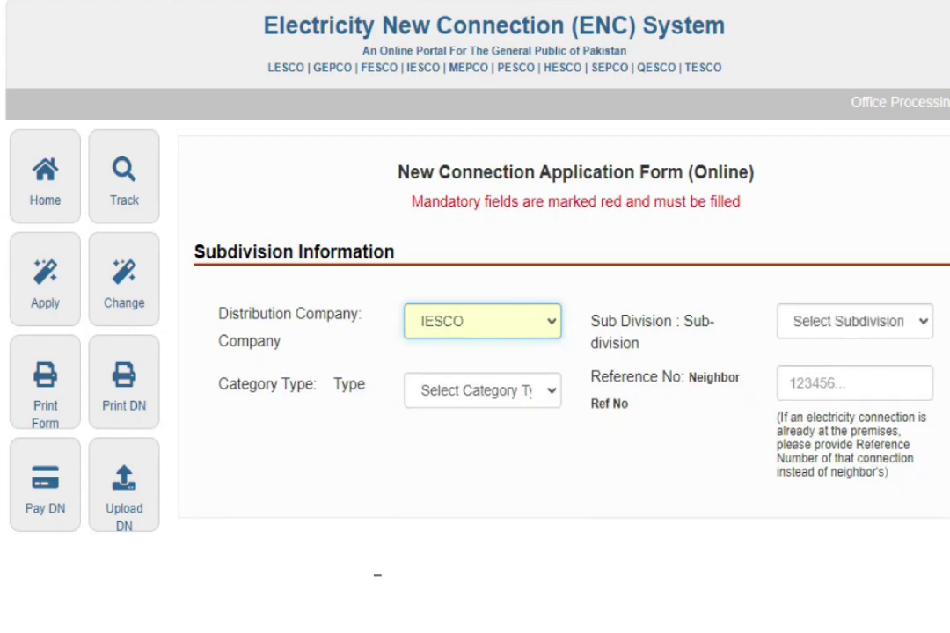
- Set the sub-division to 14245-ATTOCK CITY
click(853, 321)
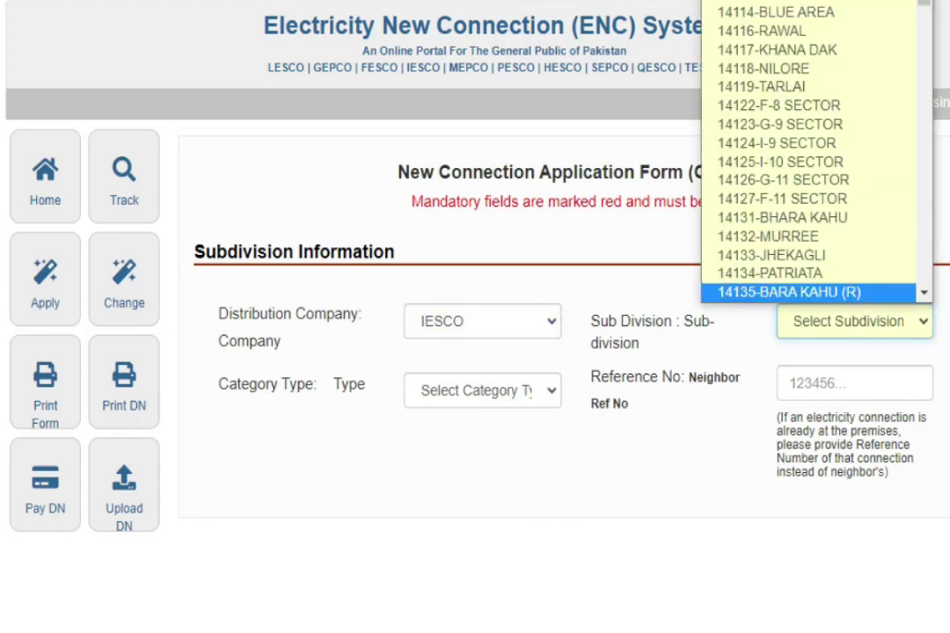
scroll(808, 217, down, 5)
scroll(808, 217, up, 5)
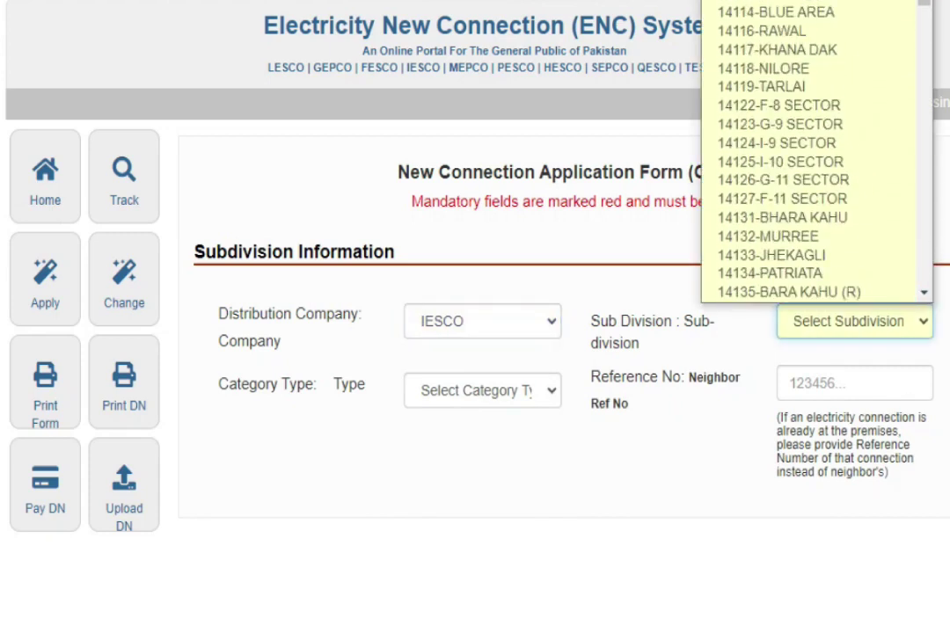
key(Up)
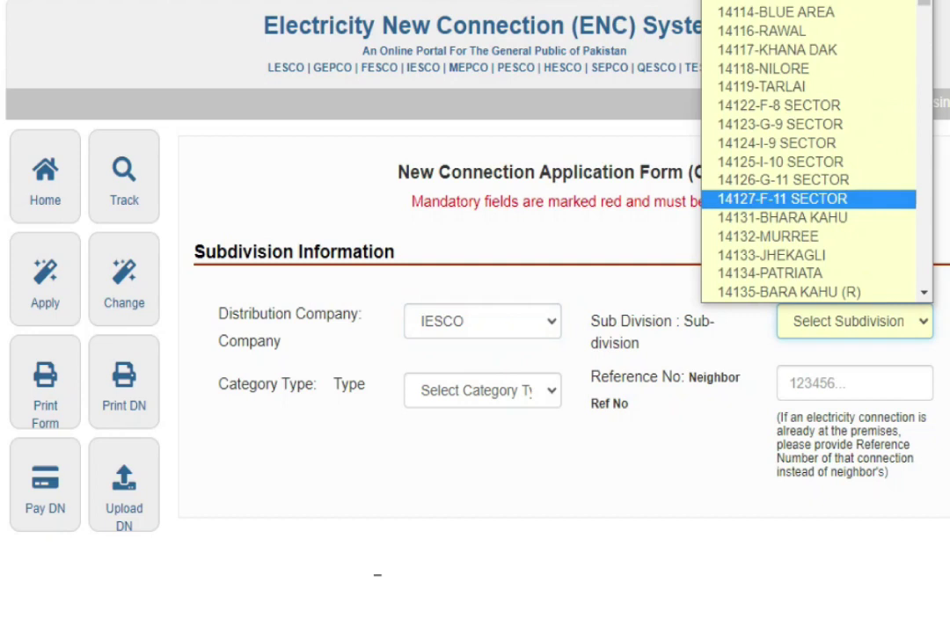
key(Up)
key(Up)
key(Up)
key(Up)
key(Up)
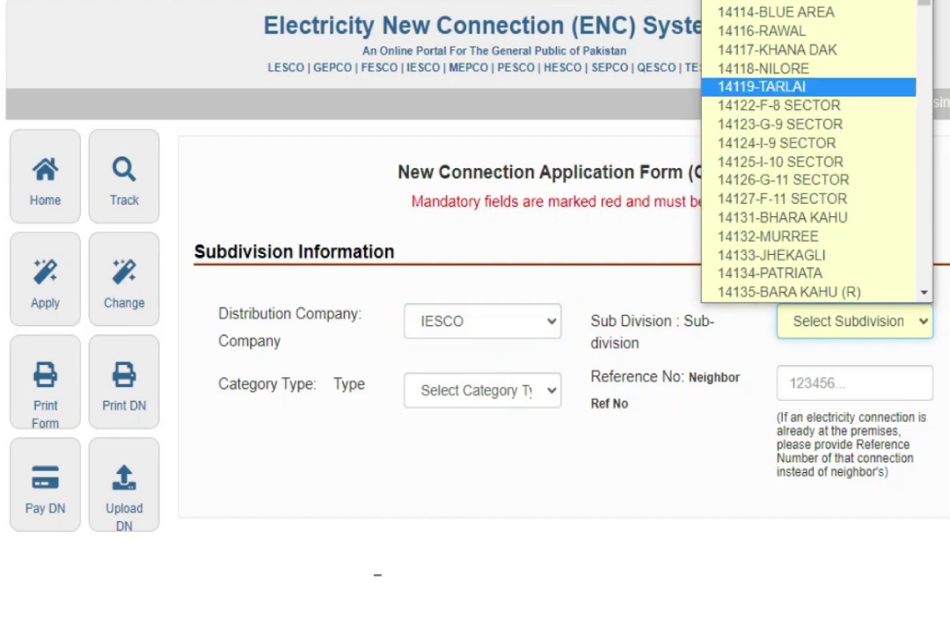
key(Down)
key(Down)
key(Down)
key(Down)
key(Down)
key(Down)
key(Down)
key(Down)
scroll(808, 162, down, 3)
key(Up)
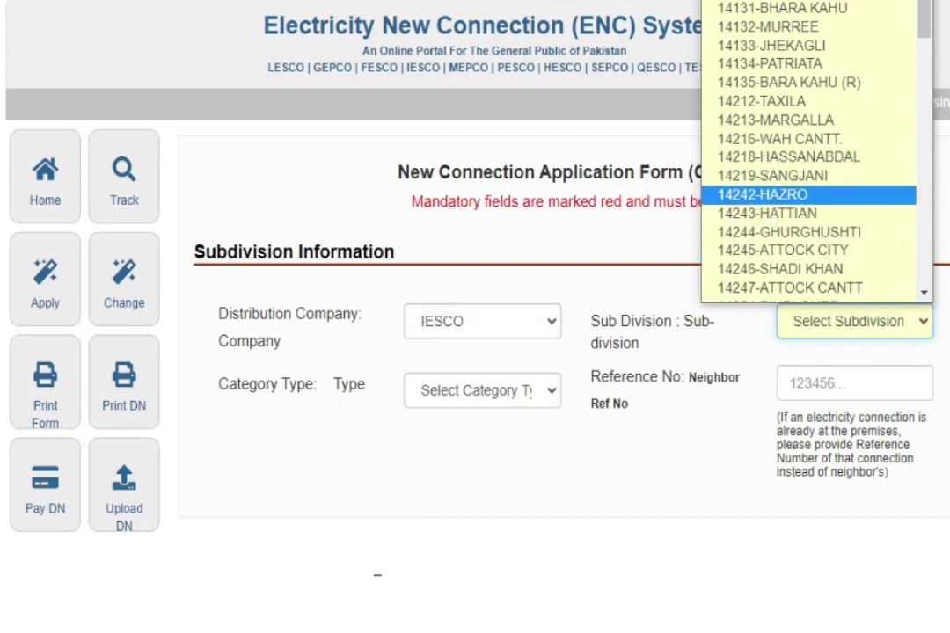
key(Down)
key(Down)
key(Down)
key(Down)
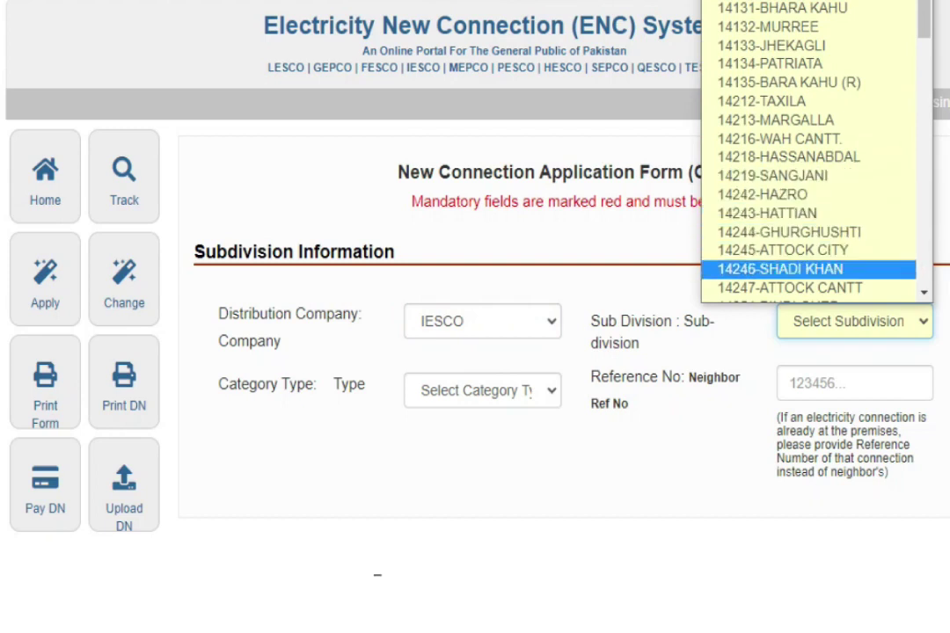
key(Up)
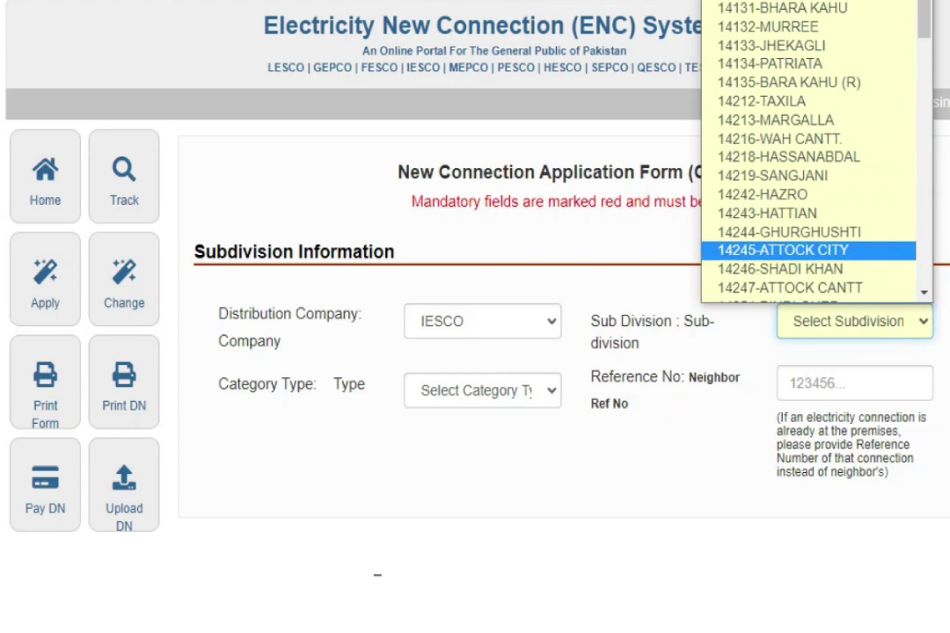
key(Return)
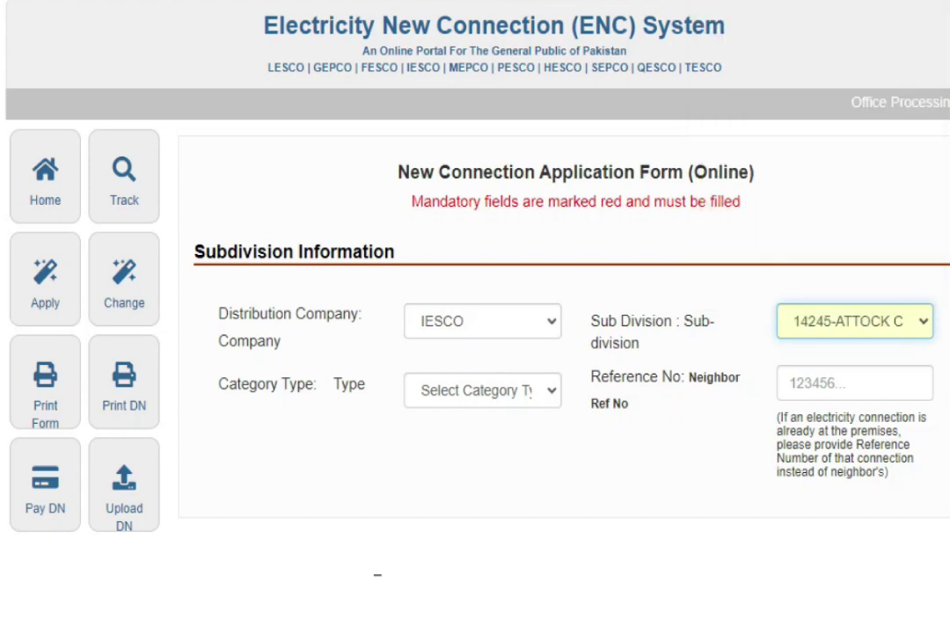
- Set the category type to Load (up to 15kW)
click(481, 391)
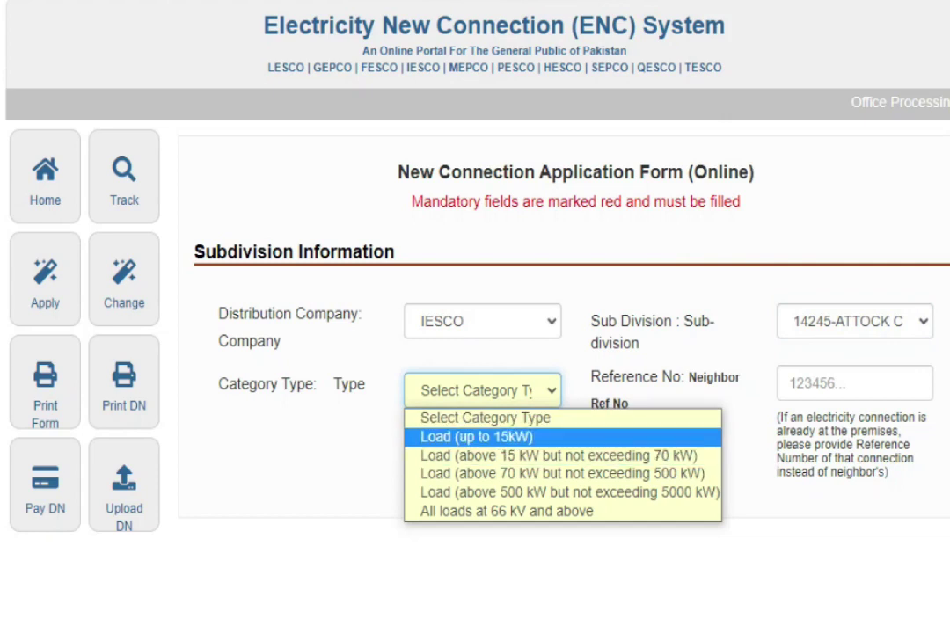
key(Up)
key(Down)
key(Down)
key(Down)
key(Down)
key(Down)
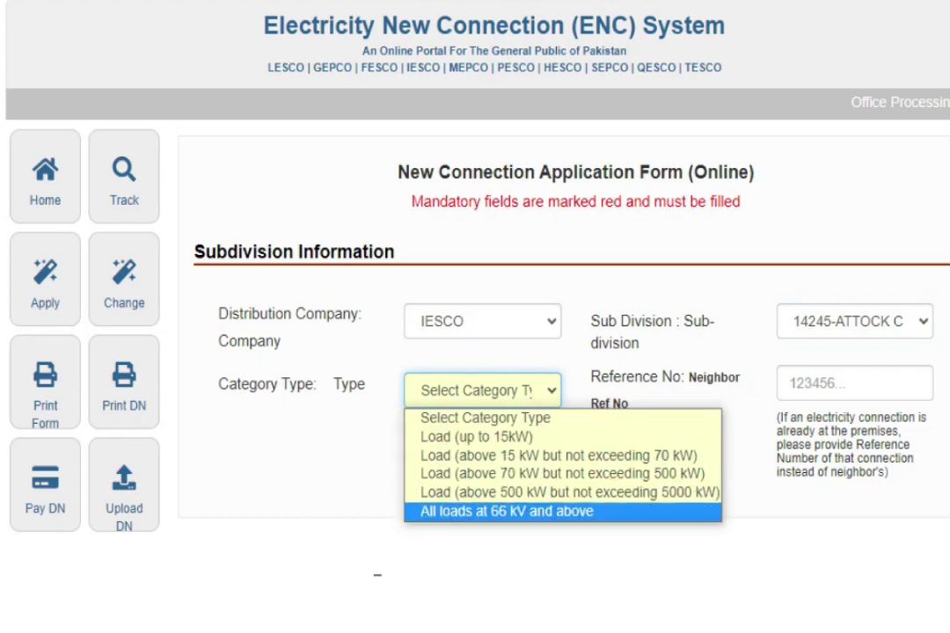
key(Up)
key(Up)
key(Up)
key(Up)
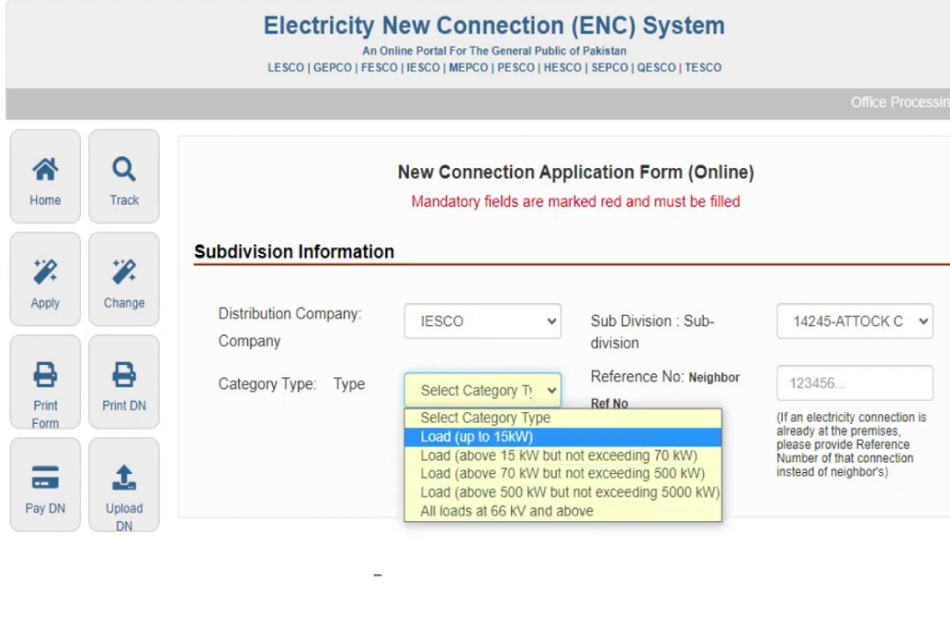
key(Down)
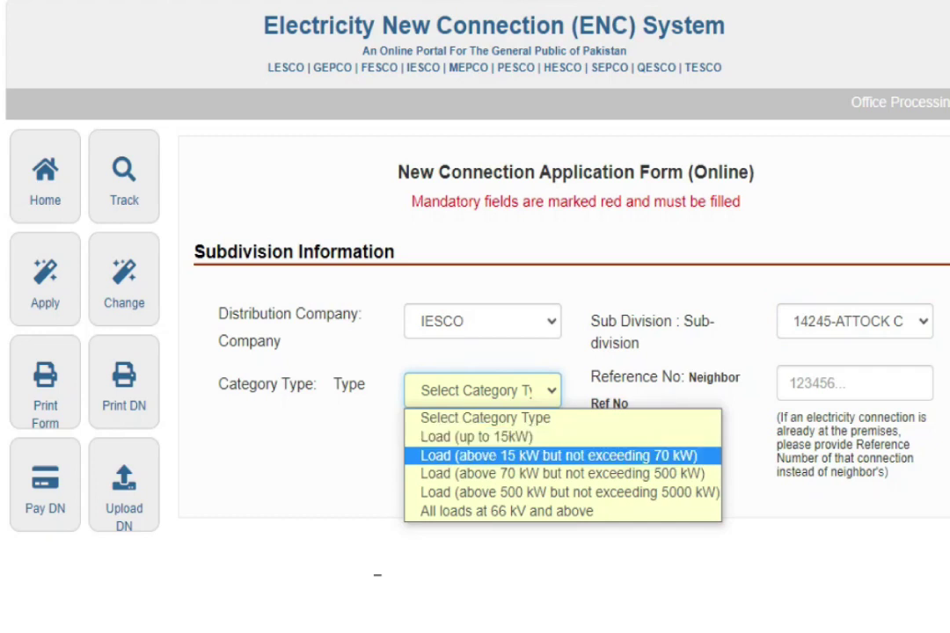
key(Up)
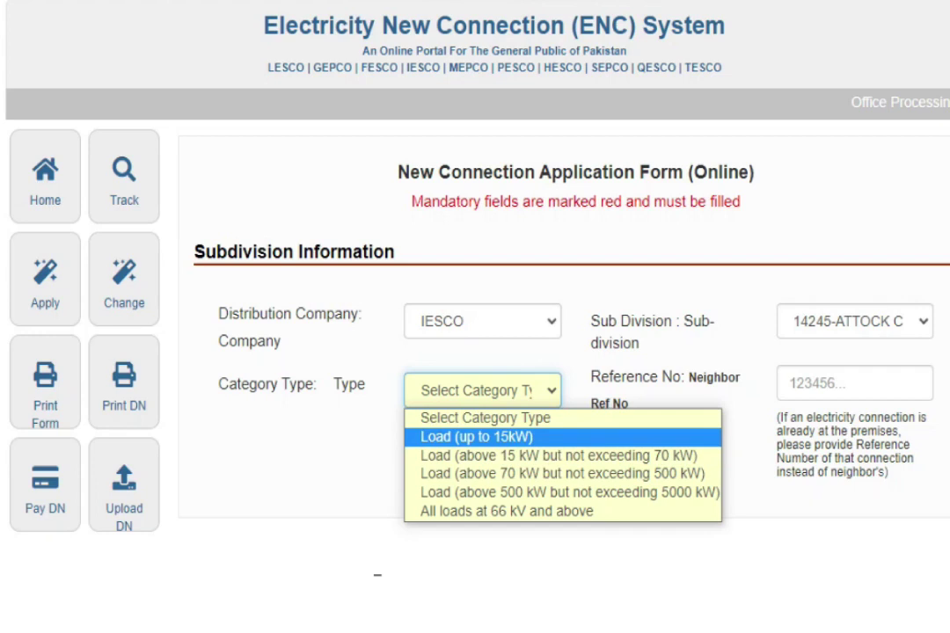
key(Down)
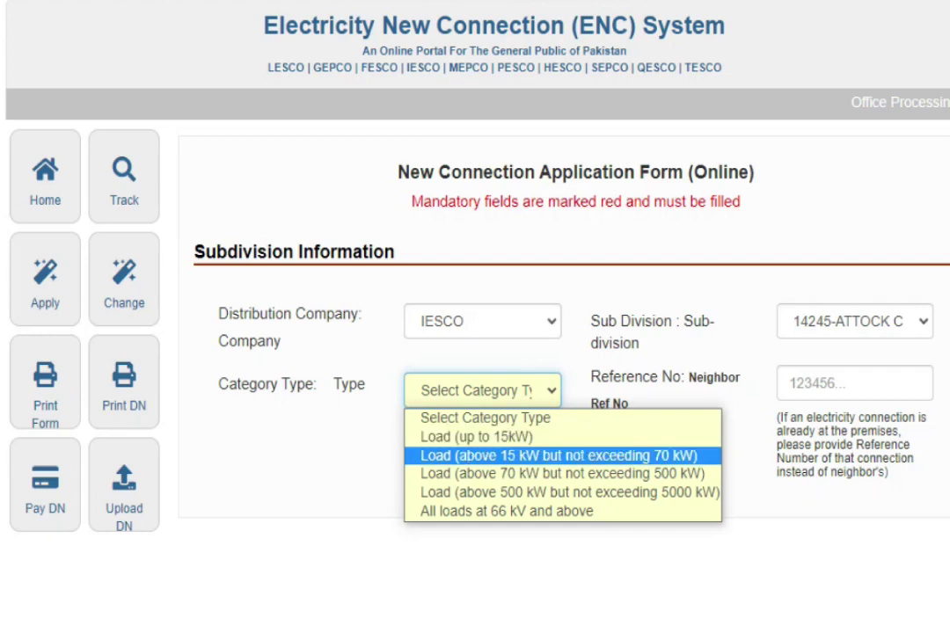
key(Down)
key(Up)
key(Down)
key(Down)
key(Down)
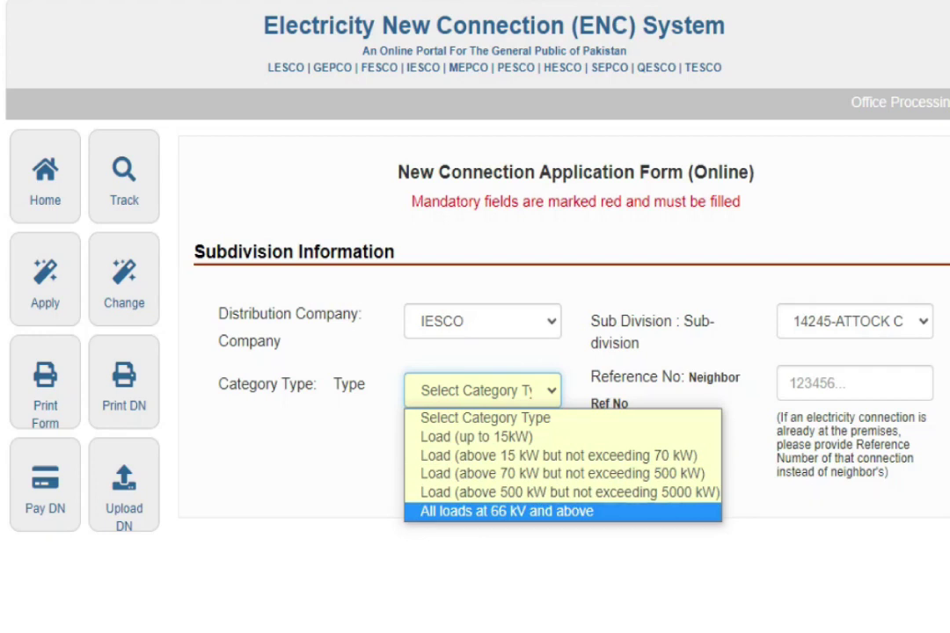
key(Up)
key(Up)
key(Up)
key(Up)
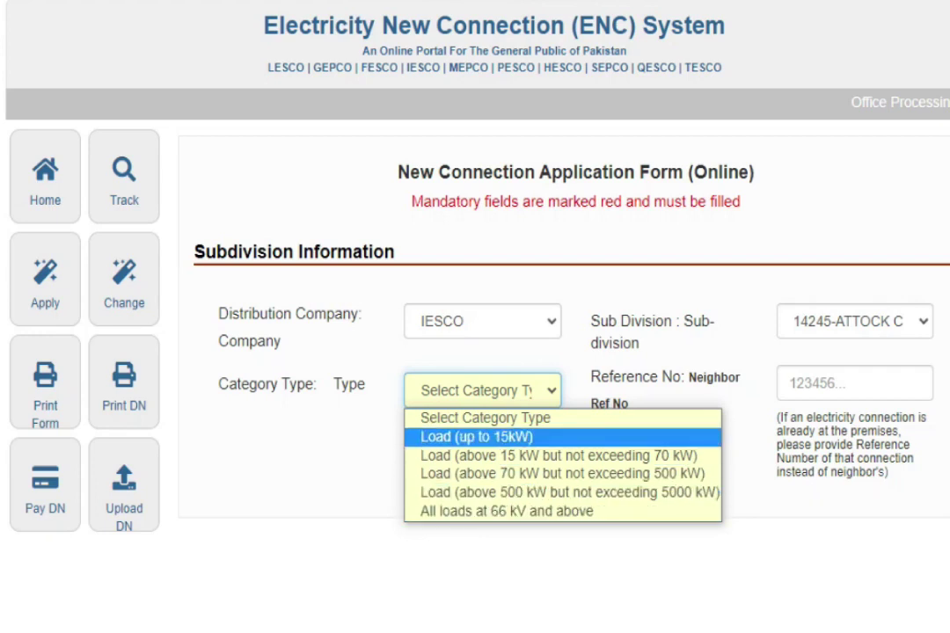
key(Return)
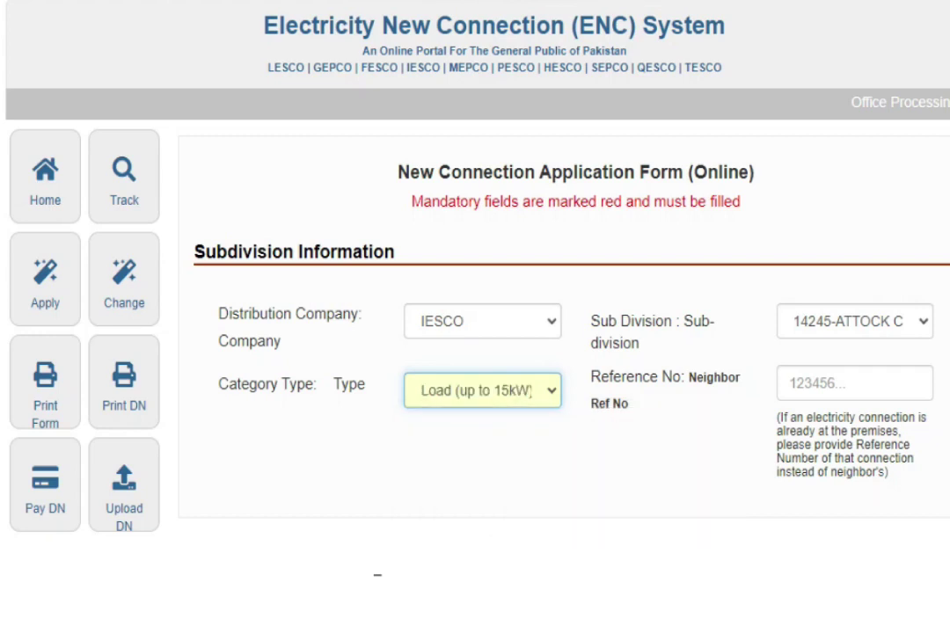
- Leave the neighbor reference number empty and continue to the Applicant Name field, keeping the Domestic connection type
click(829, 382)
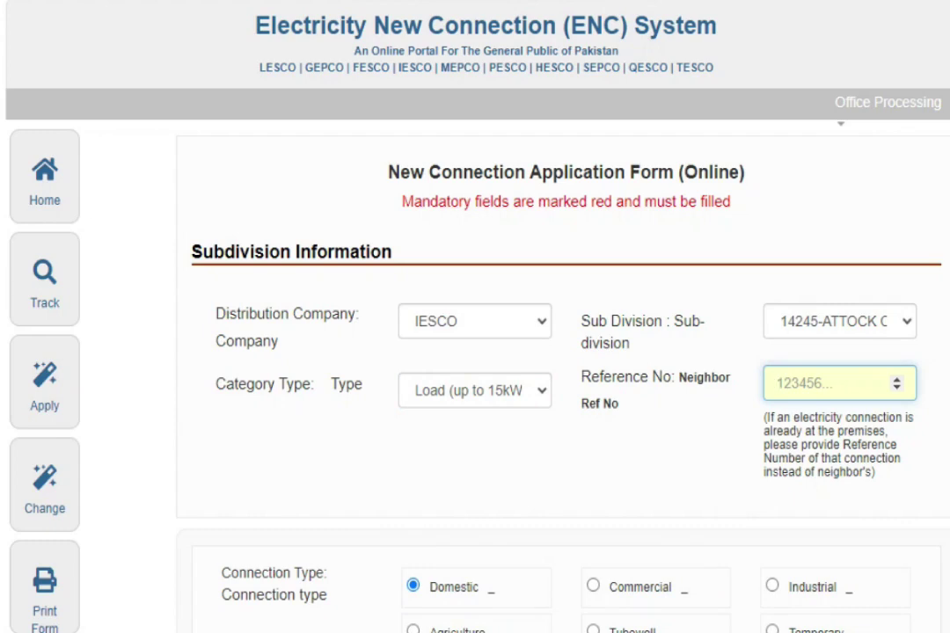
scroll(475, 528, down, 1)
scroll(475, 528, down, 2)
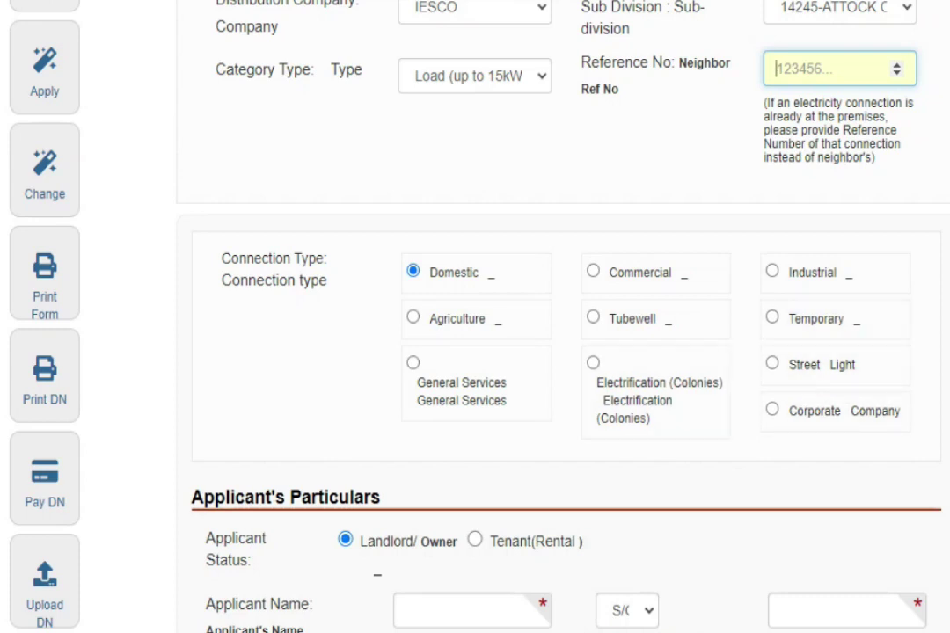
scroll(475, 378, down, 1)
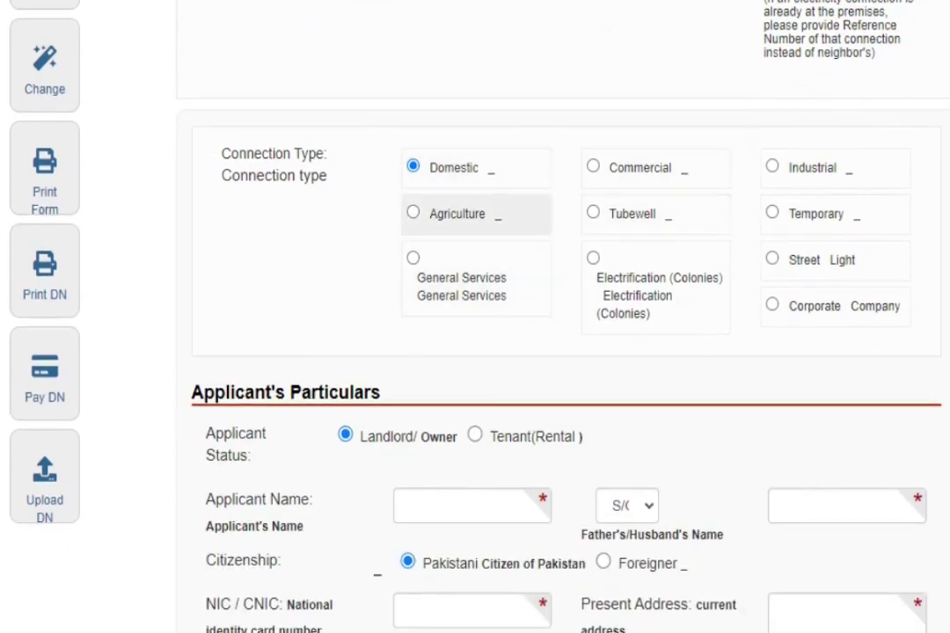
scroll(475, 379, down, 2)
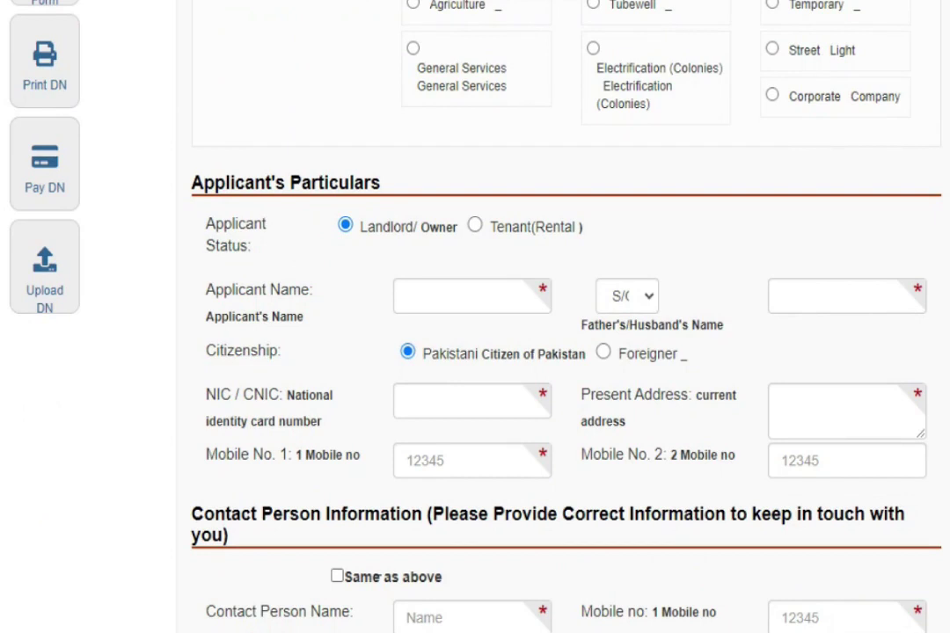
click(460, 296)
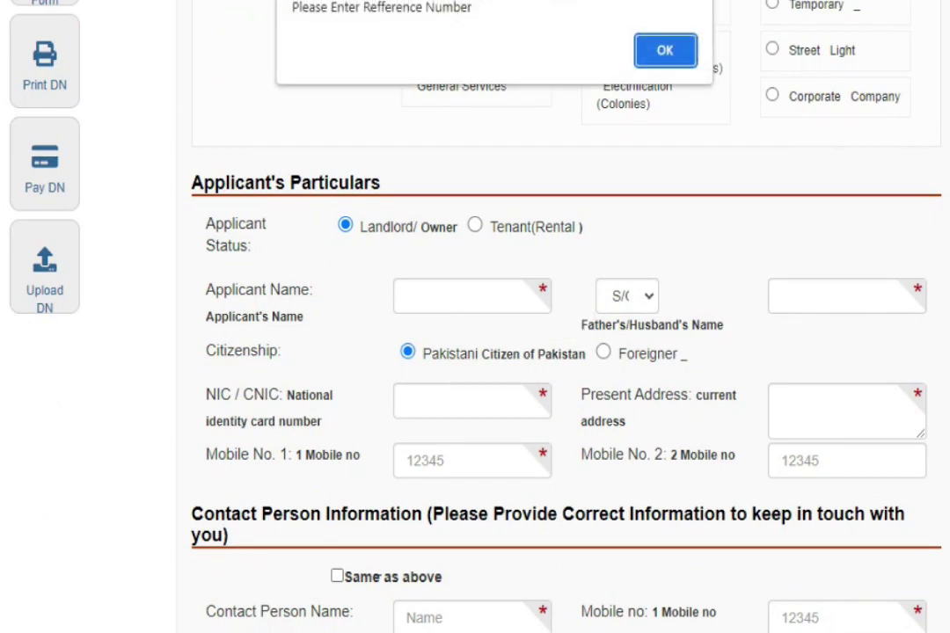
key(Return)
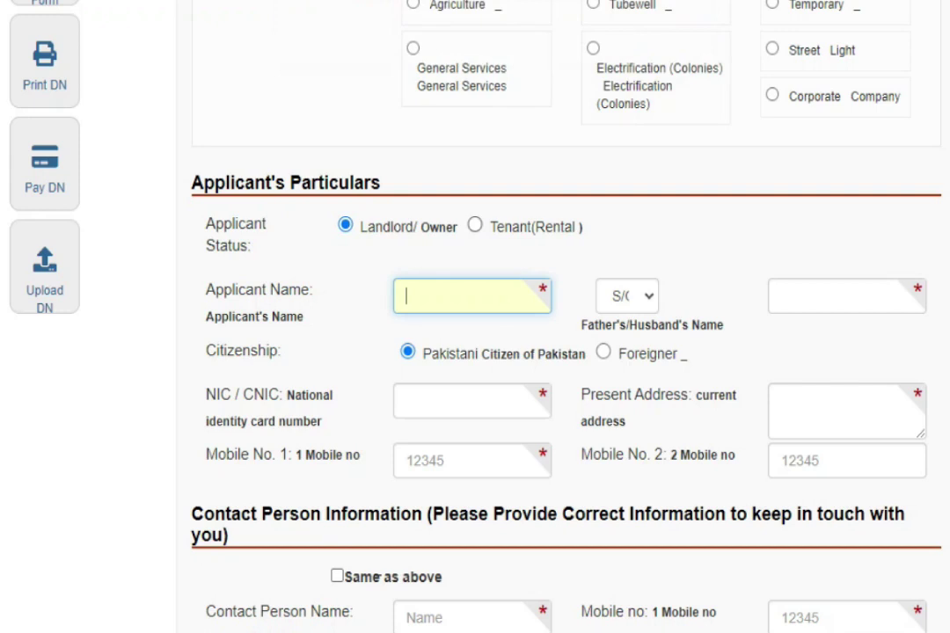
- Preview the Tenant(Rental) applicant status and restore the status to Landlord/Owner
click(475, 225)
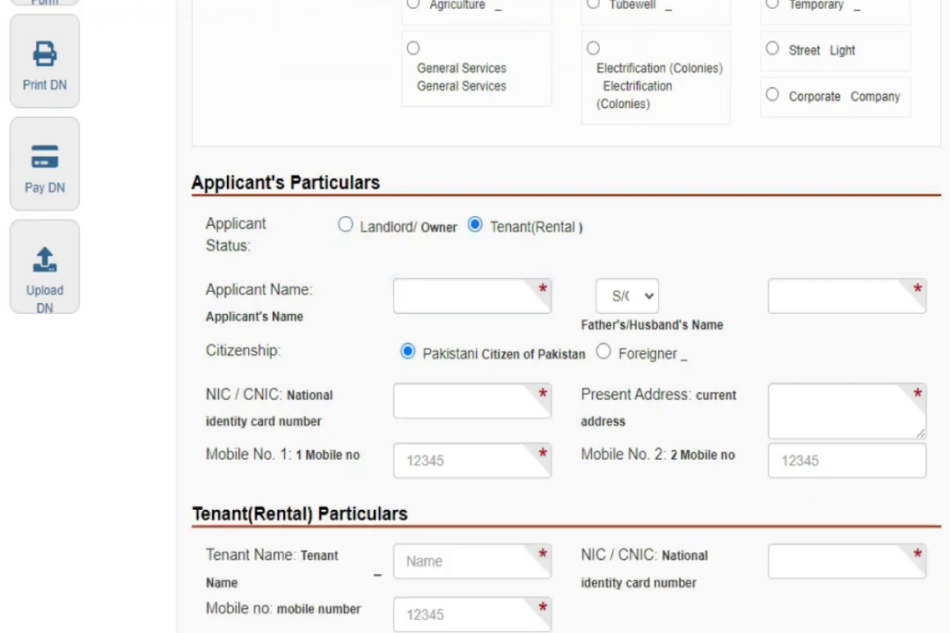
click(472, 296)
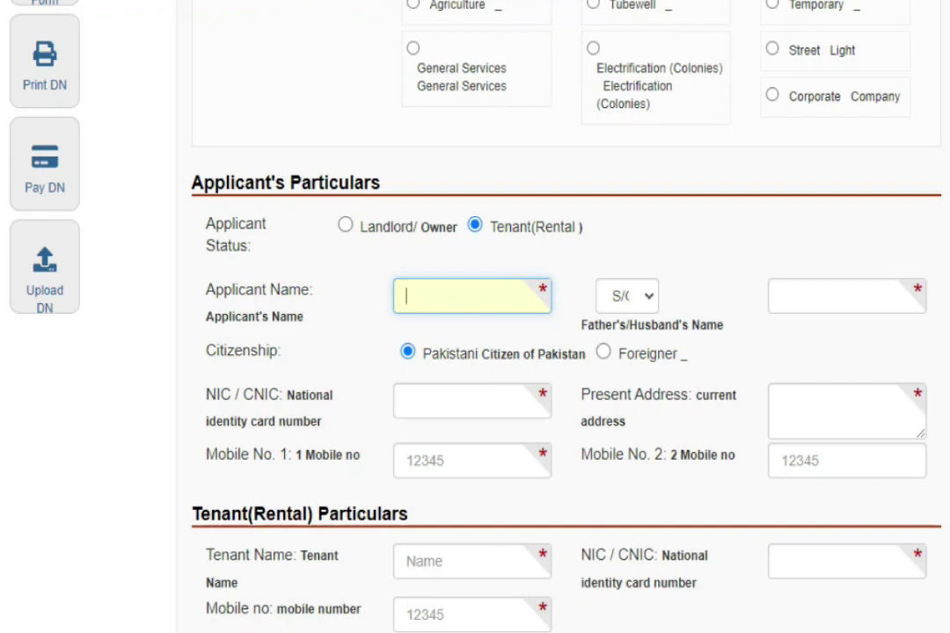
click(345, 226)
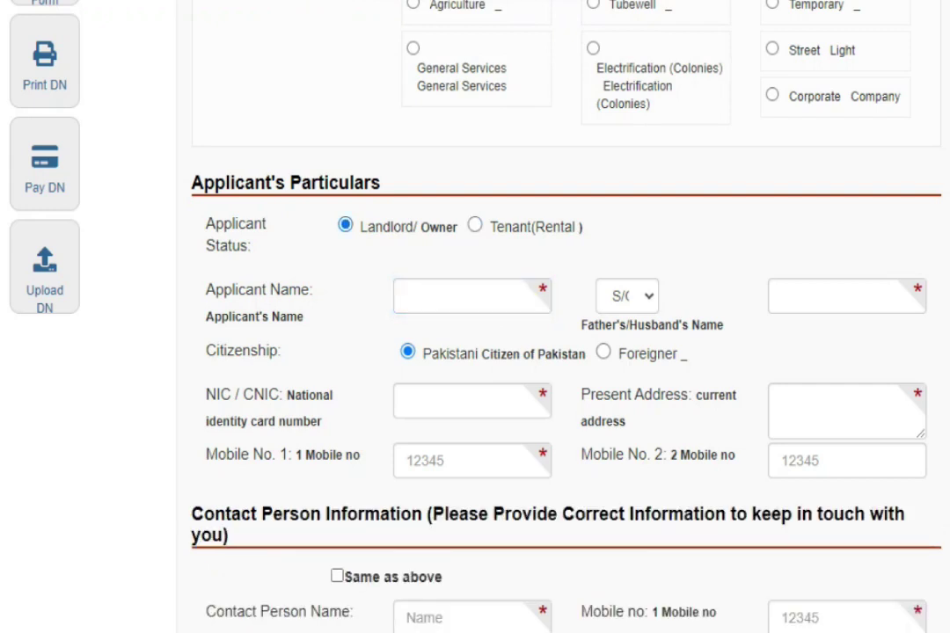
- Keep the default relation option beside the applicant's name and go to the Father's/Husband's Name field
click(471, 296)
click(627, 296)
key(Return)
key(Tab)
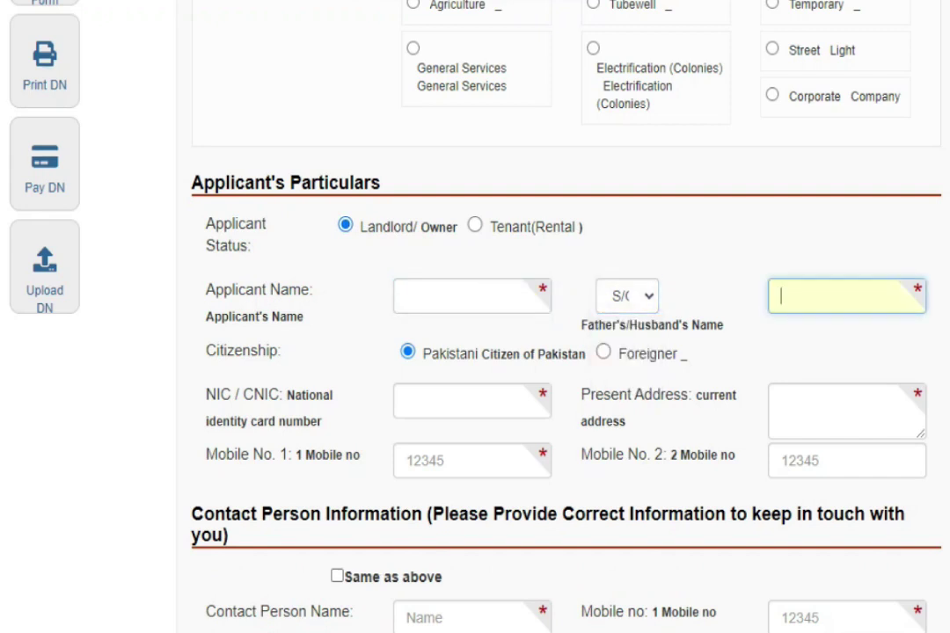
- Preview the Foreigner citizenship option with its Alien Registration field and restore the citizenship to Pakistani
scroll(475, 316, down, 1)
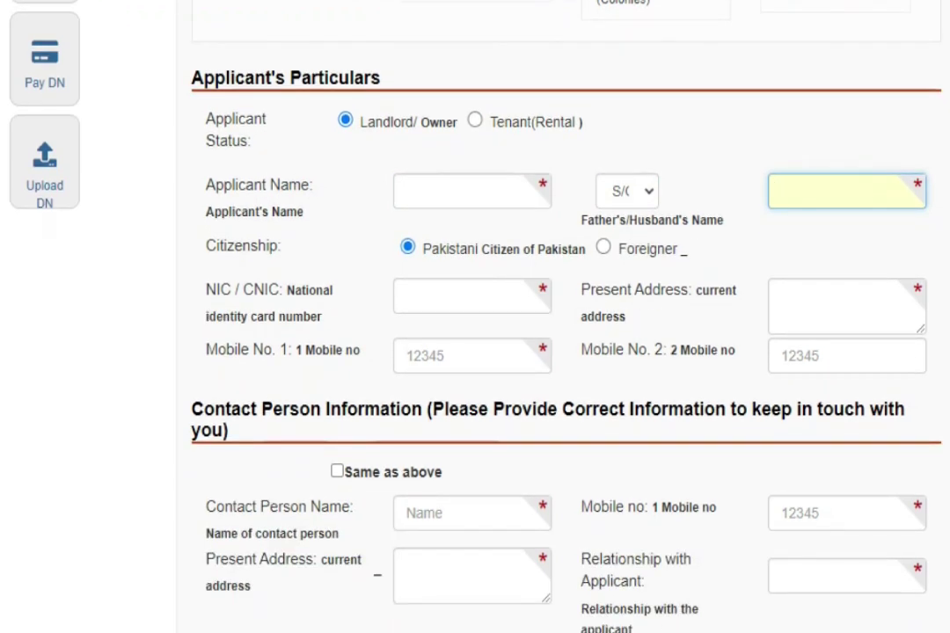
click(603, 248)
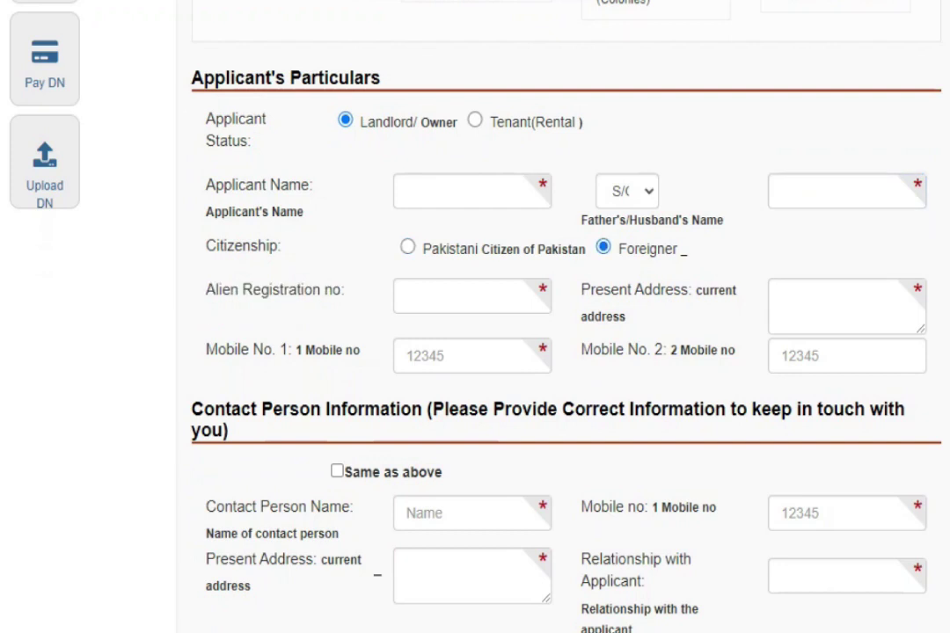
click(471, 295)
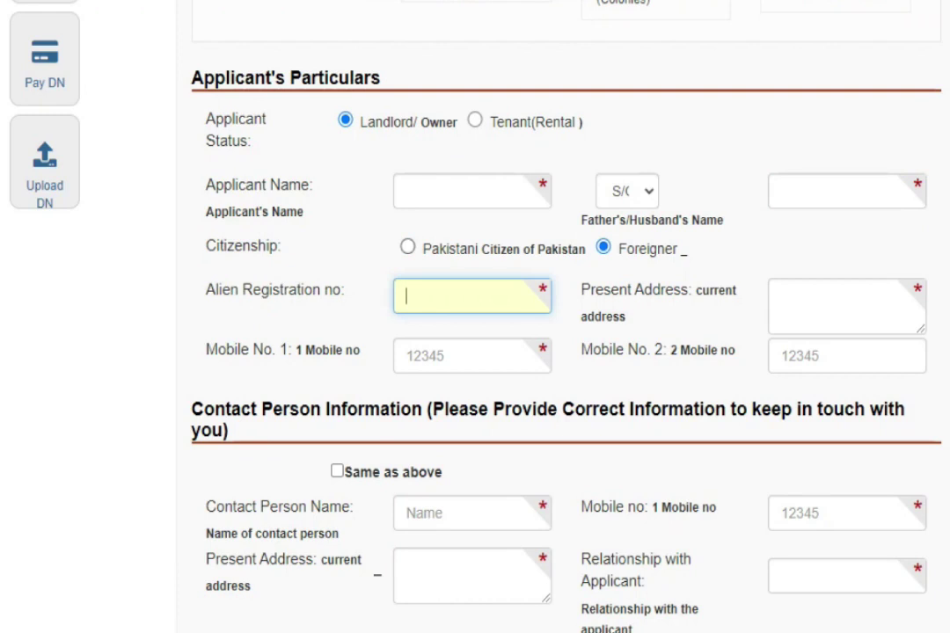
click(408, 247)
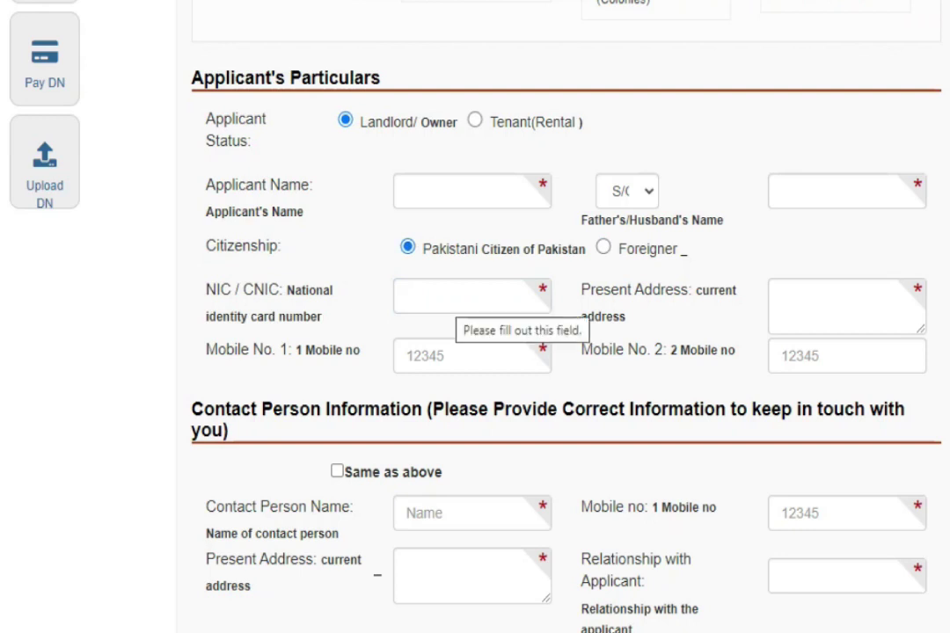
- Step through the applicant's NIC/CNIC, Present Address, Mobile No. 1 and Mobile No. 2 fields, leaving them all empty
click(456, 298)
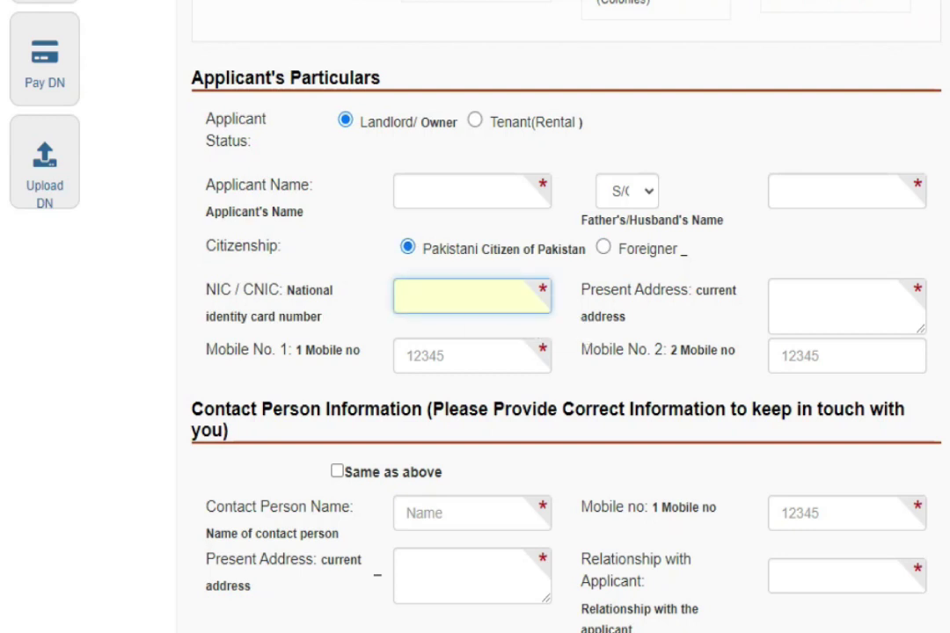
click(782, 297)
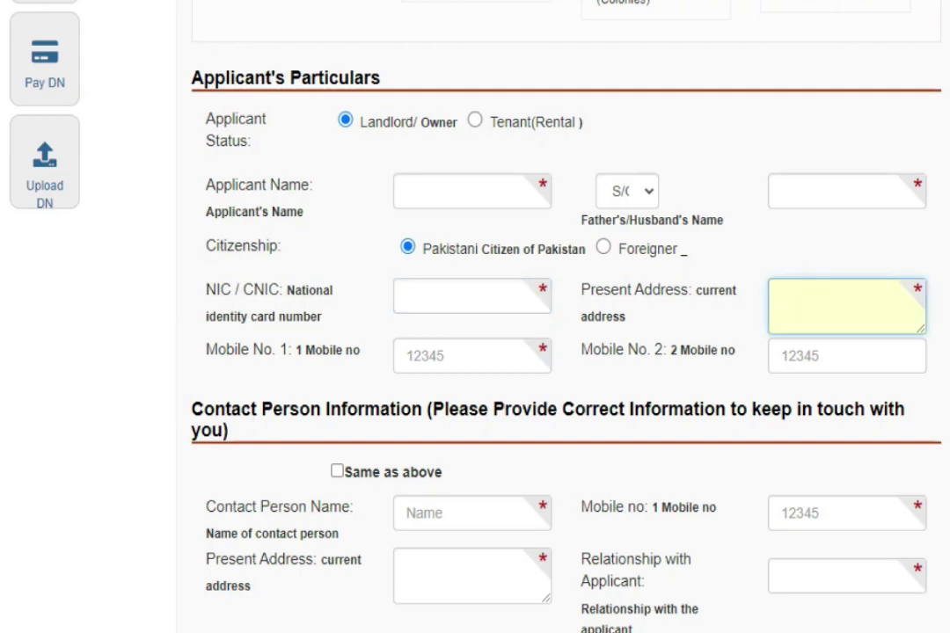
click(453, 356)
click(782, 357)
click(453, 356)
click(453, 356)
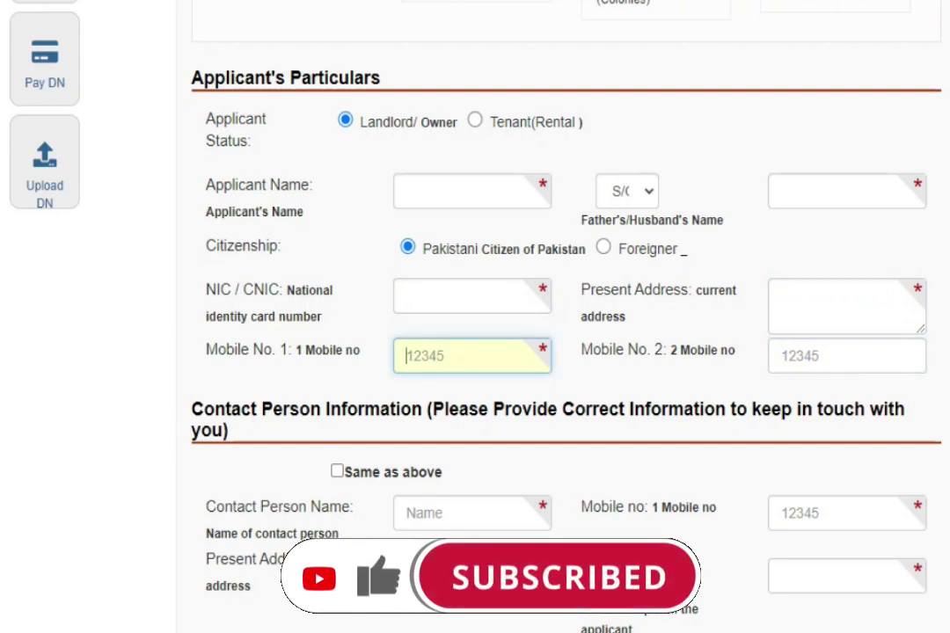
click(782, 356)
- Set the number of meters already installed to 3 in Premises Detail, leaving the contact person fields empty
scroll(563, 317, down, 1)
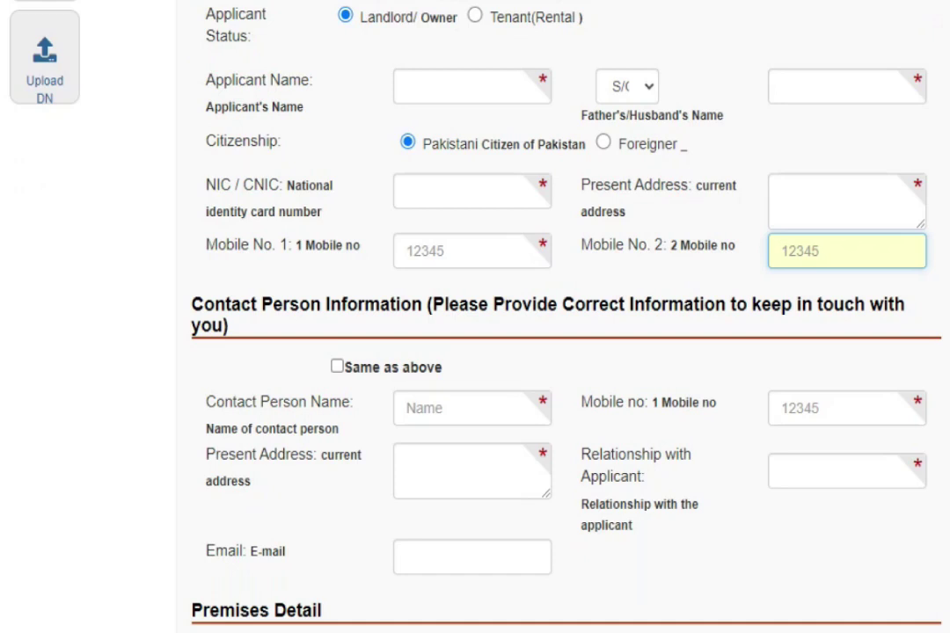
scroll(563, 316, down, 1)
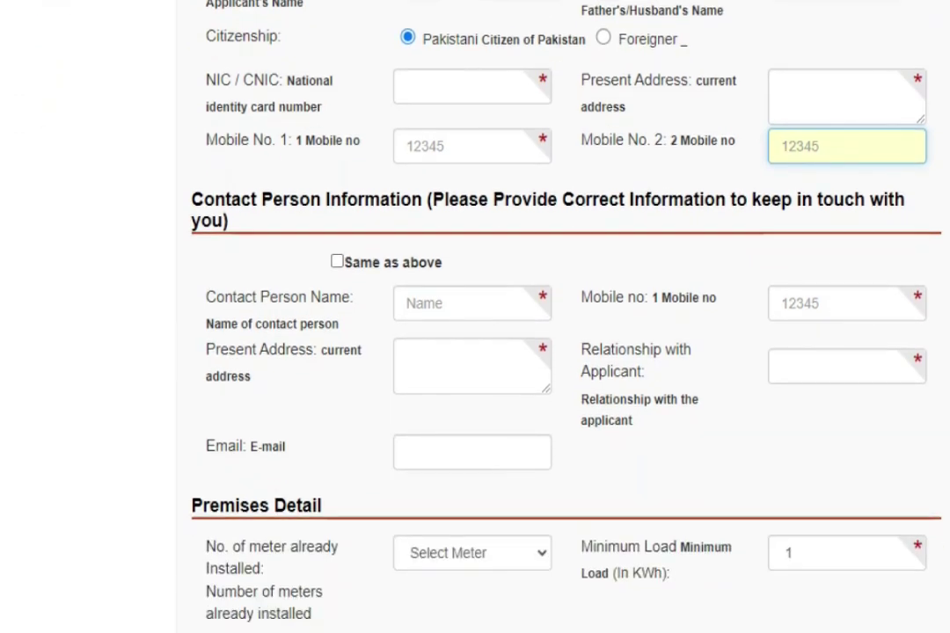
scroll(563, 316, up, 3)
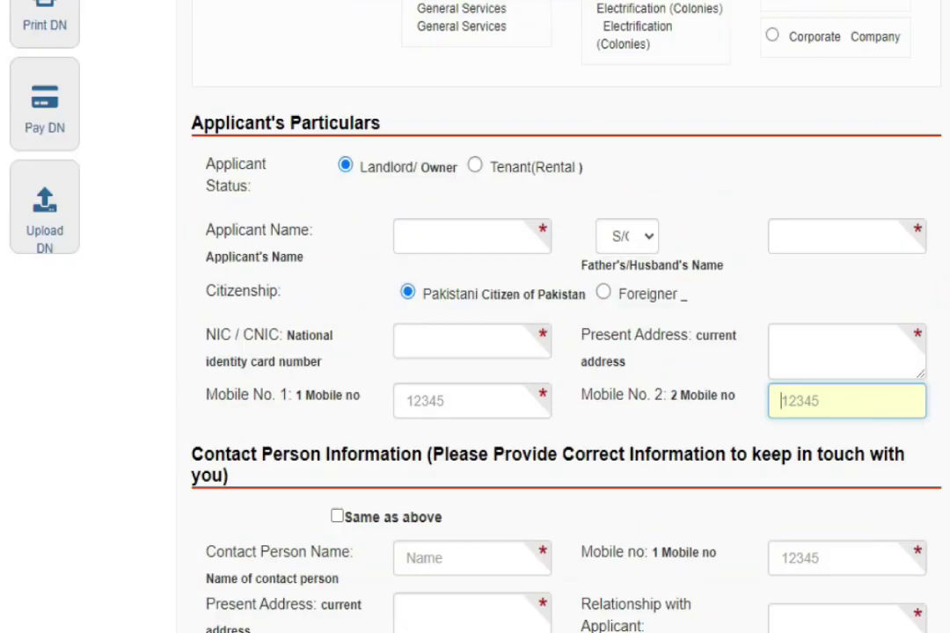
scroll(563, 317, down, 2)
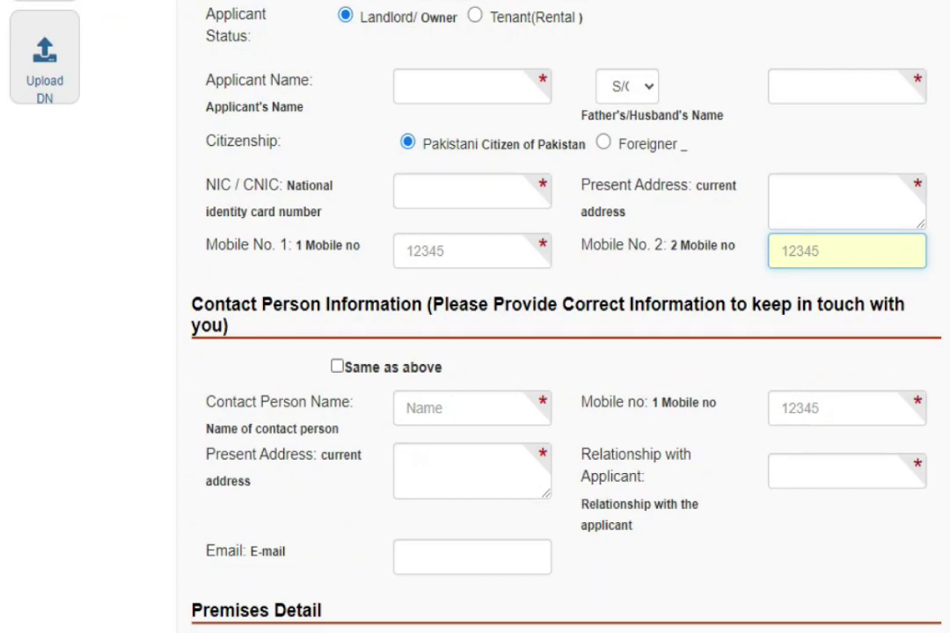
scroll(558, 316, down, 1)
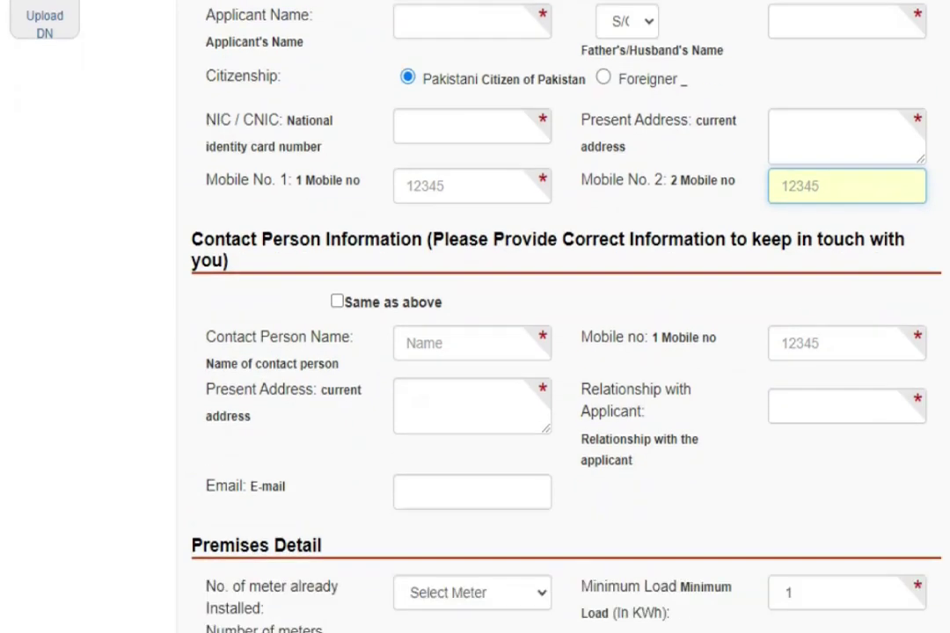
scroll(563, 352, down, 3)
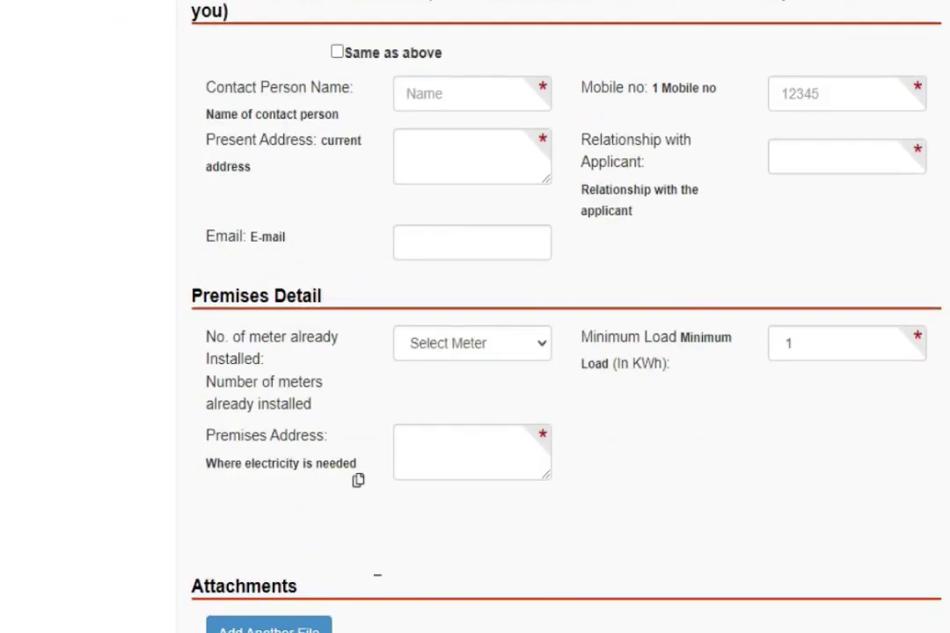
click(472, 343)
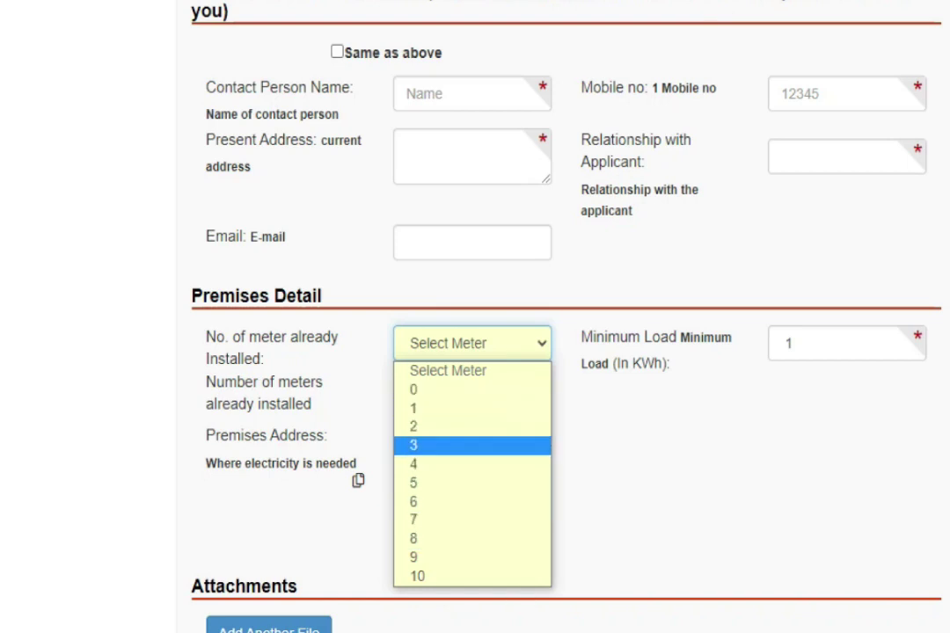
click(414, 446)
- Preview the Minimum Load options, keep the load at 1, and go to the Premises Address field
click(846, 343)
click(788, 53)
click(847, 343)
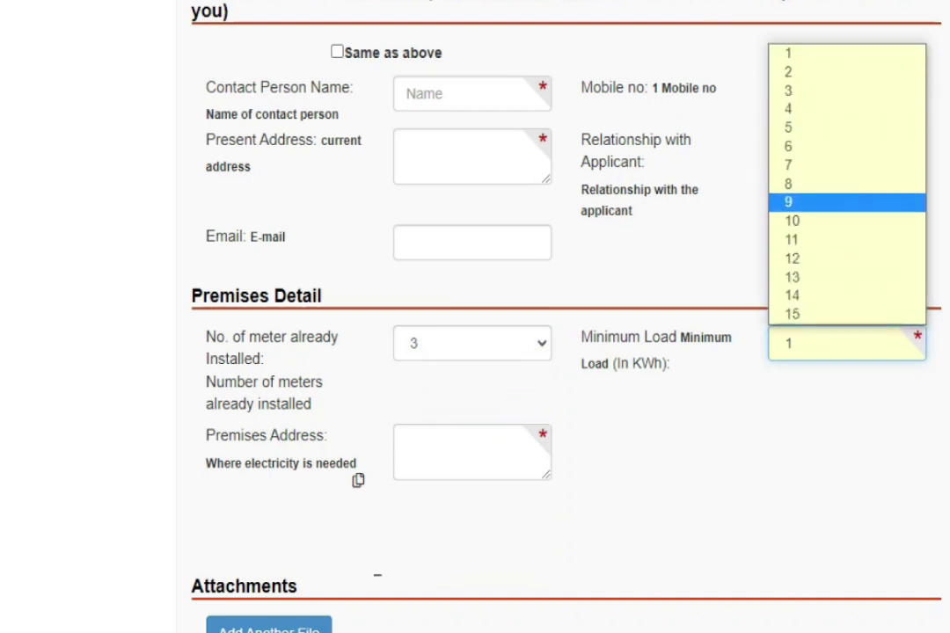
key(Escape)
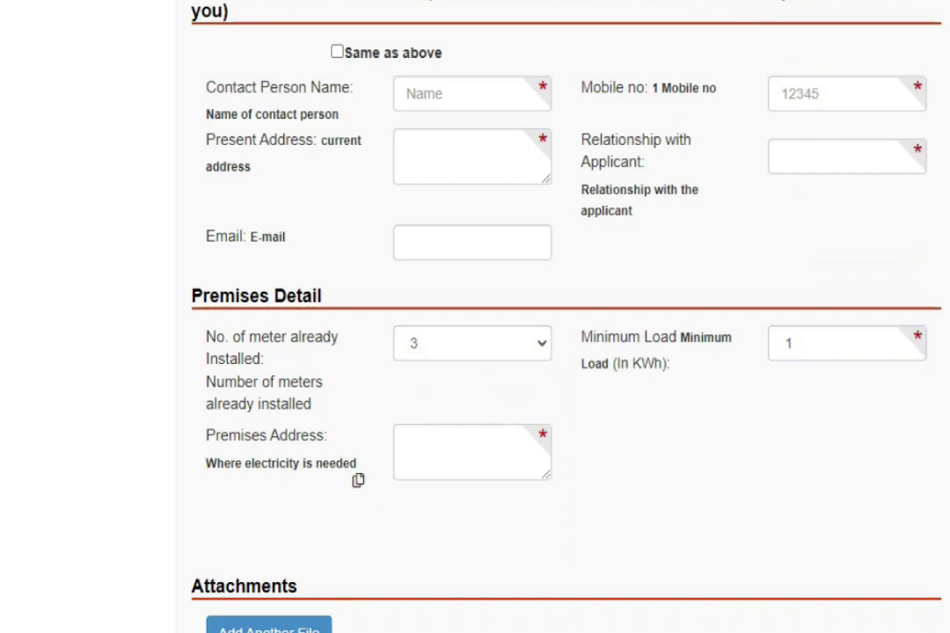
key(Down)
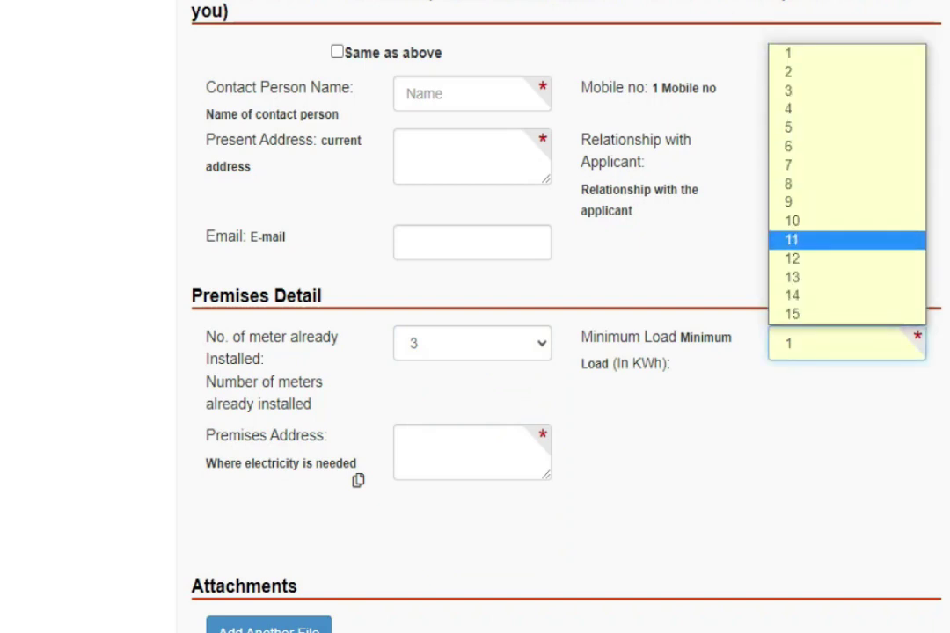
key(Up)
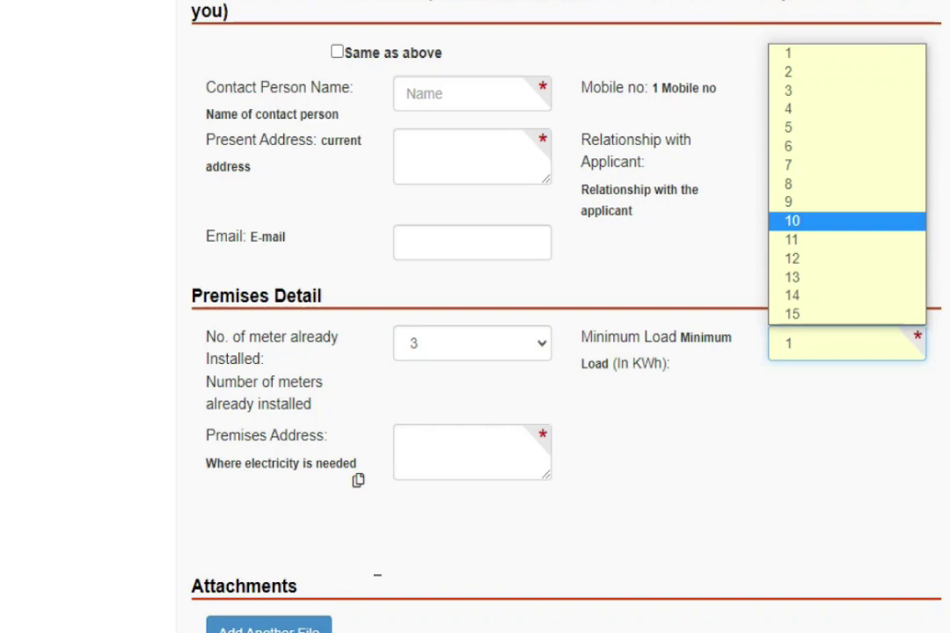
key(Up)
key(Up)
key(Up)
key(Up)
key(Up)
key(Up)
key(Up)
key(Up)
key(Down)
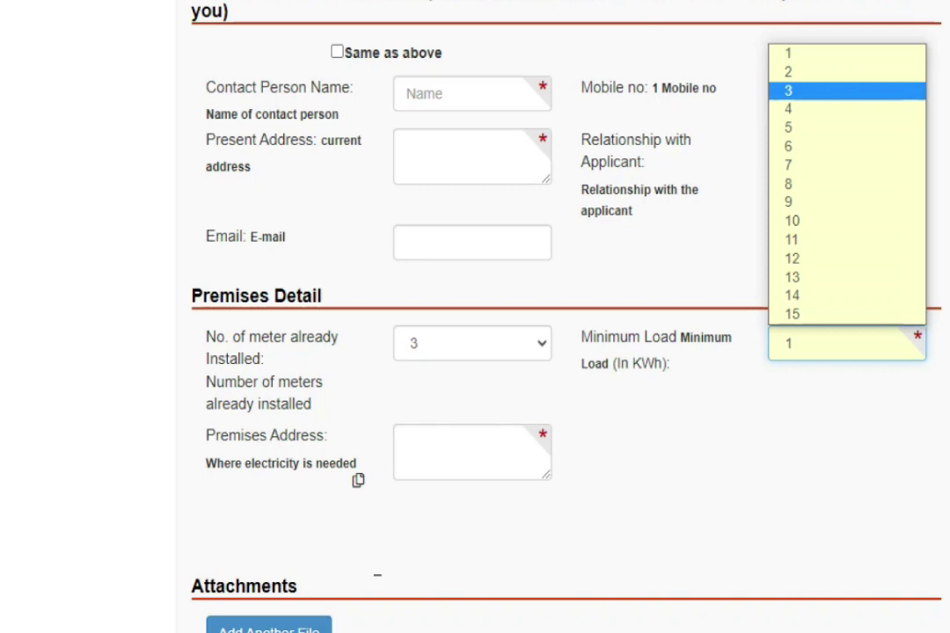
key(Down)
key(Down)
key(Down)
key(Down)
key(Down)
key(Down)
key(Down)
key(Escape)
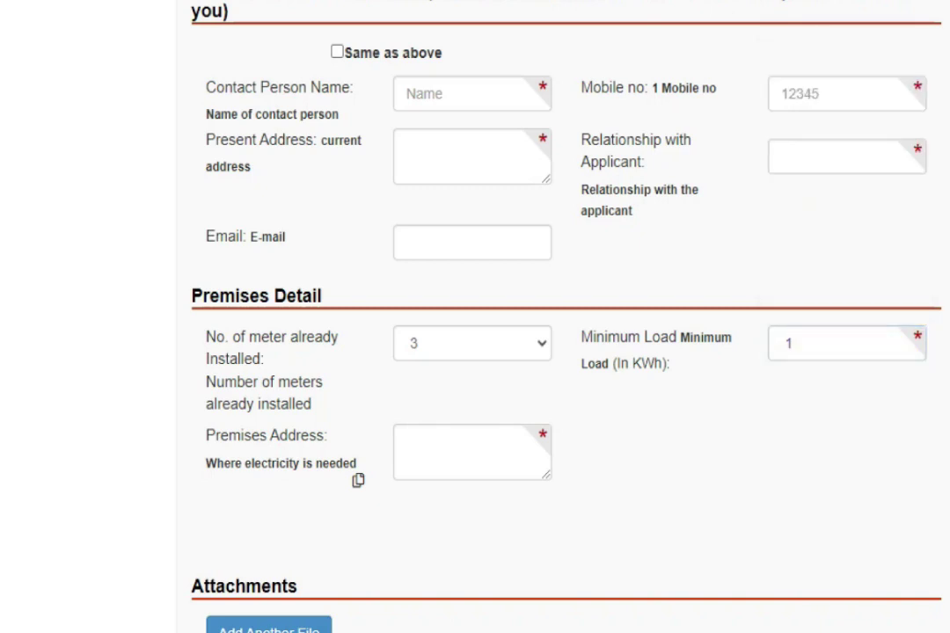
key(Tab)
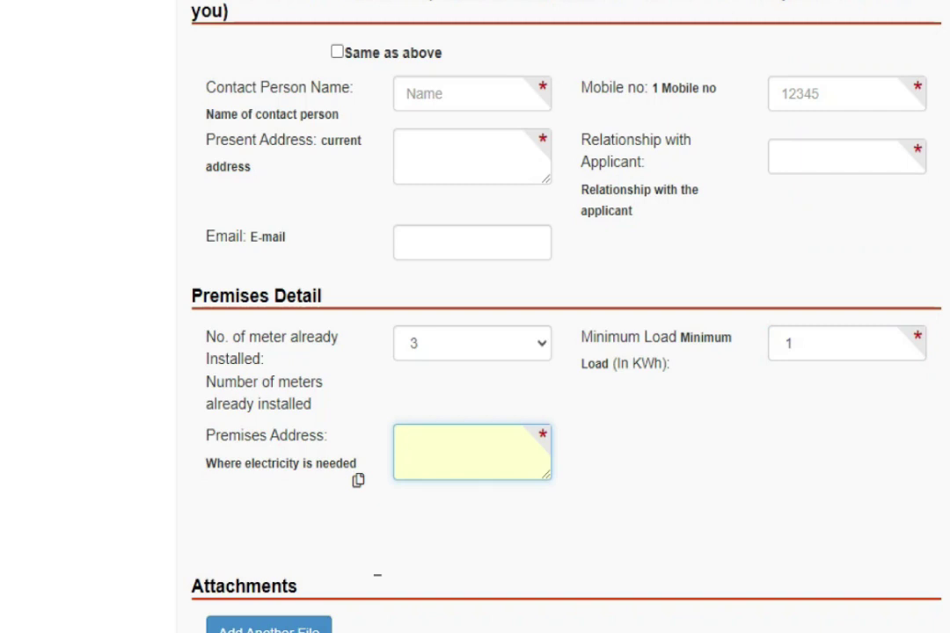
- Leave the attachments empty and agree to the Terms and Conditions of the application
scroll(475, 352, down, 5)
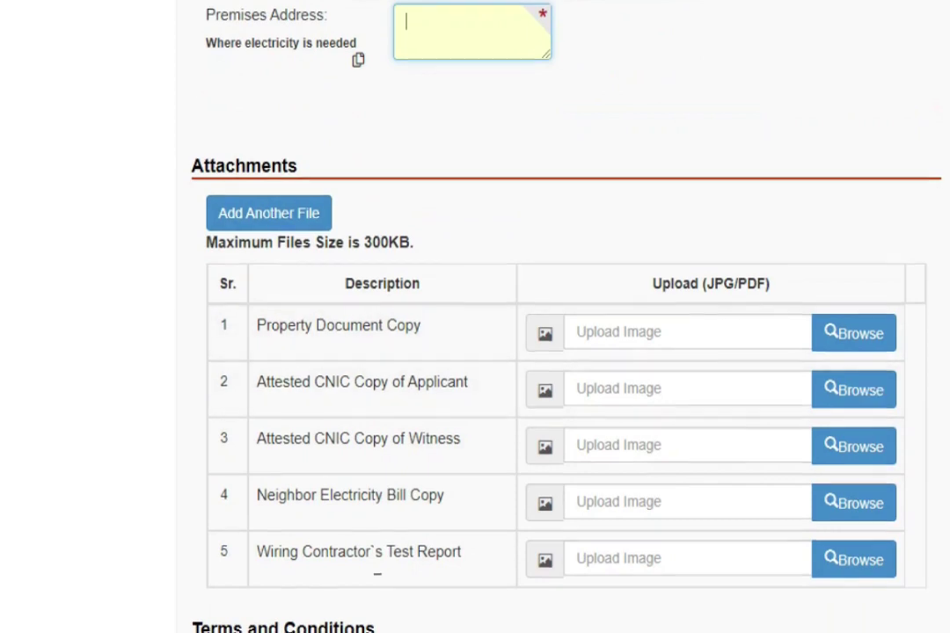
scroll(854, 228, down, 1)
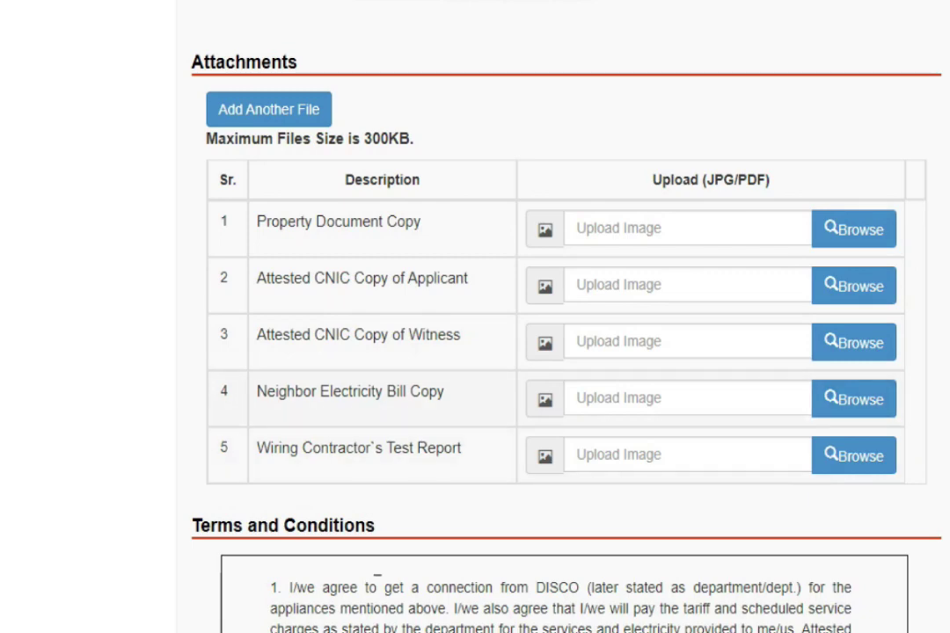
scroll(378, 574, up, 15)
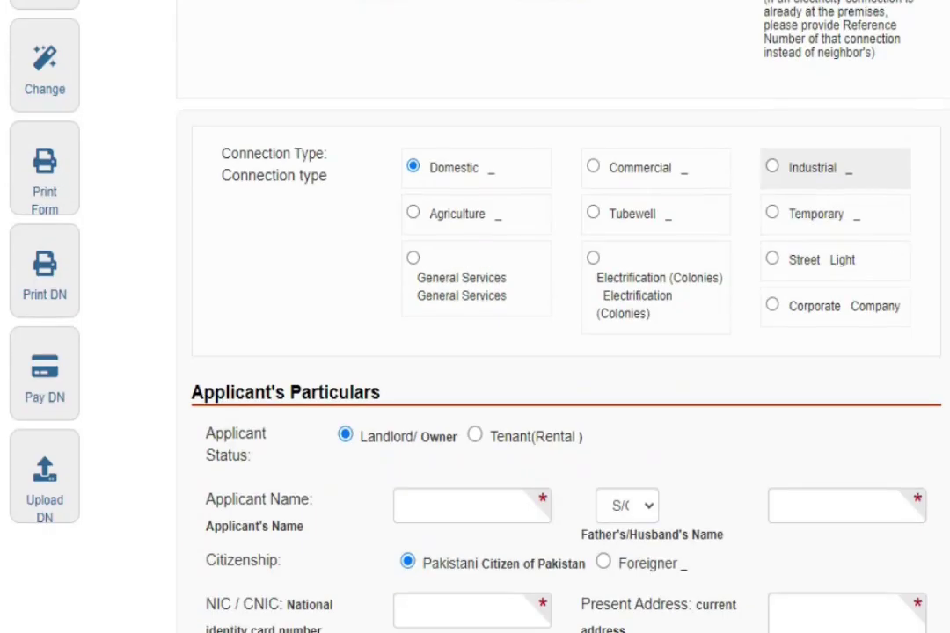
scroll(563, 352, down, 15)
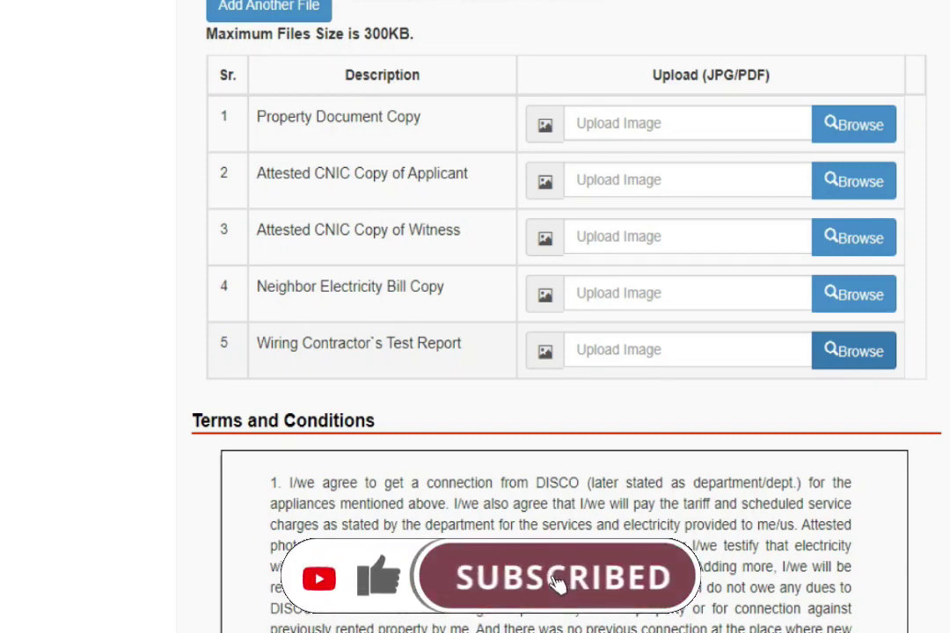
scroll(563, 352, down, 2)
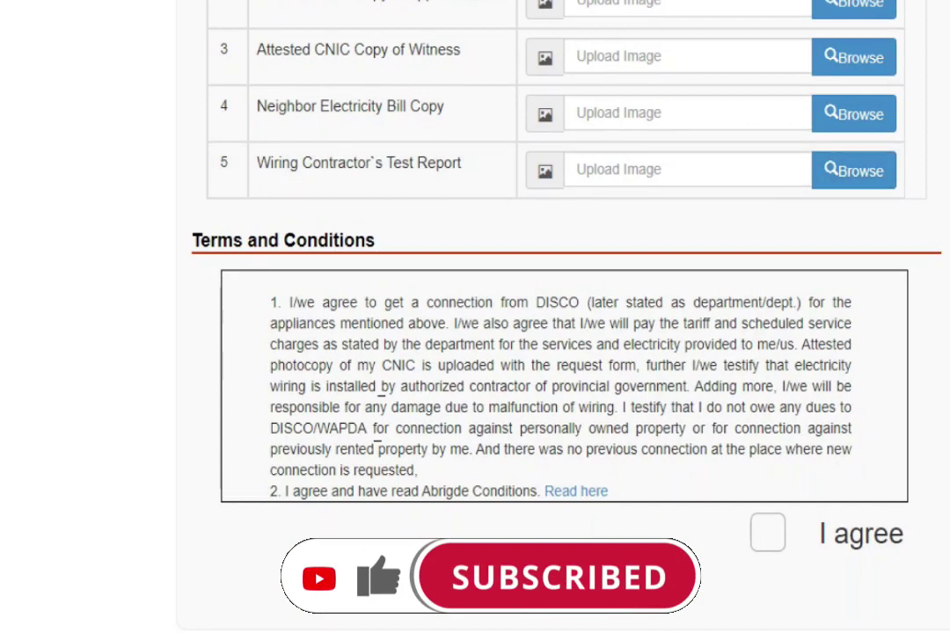
click(767, 532)
scroll(563, 352, down, 3)
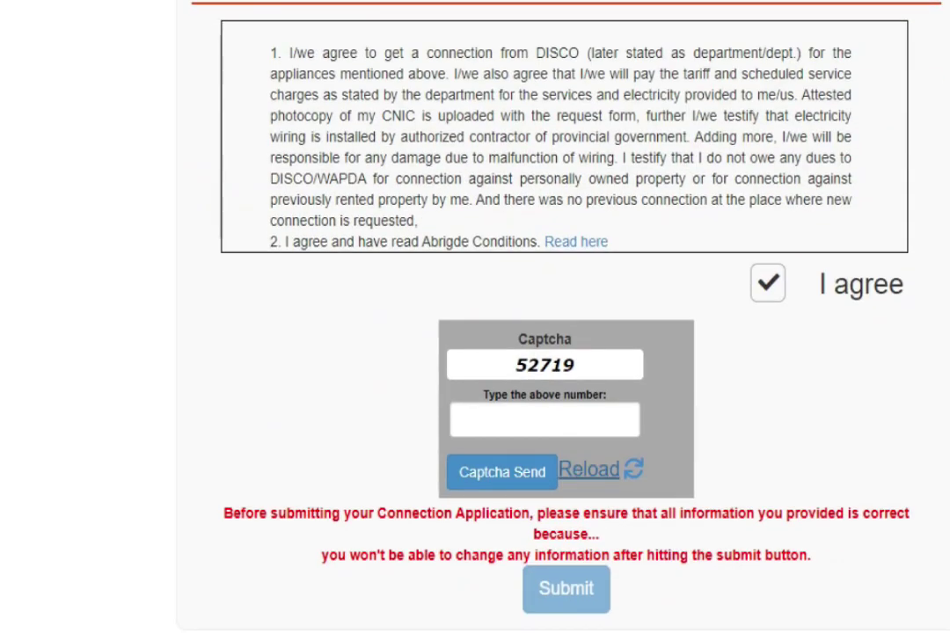
- Go to the empty captcha number field below the Terms and Conditions
scroll(563, 316, up, 3)
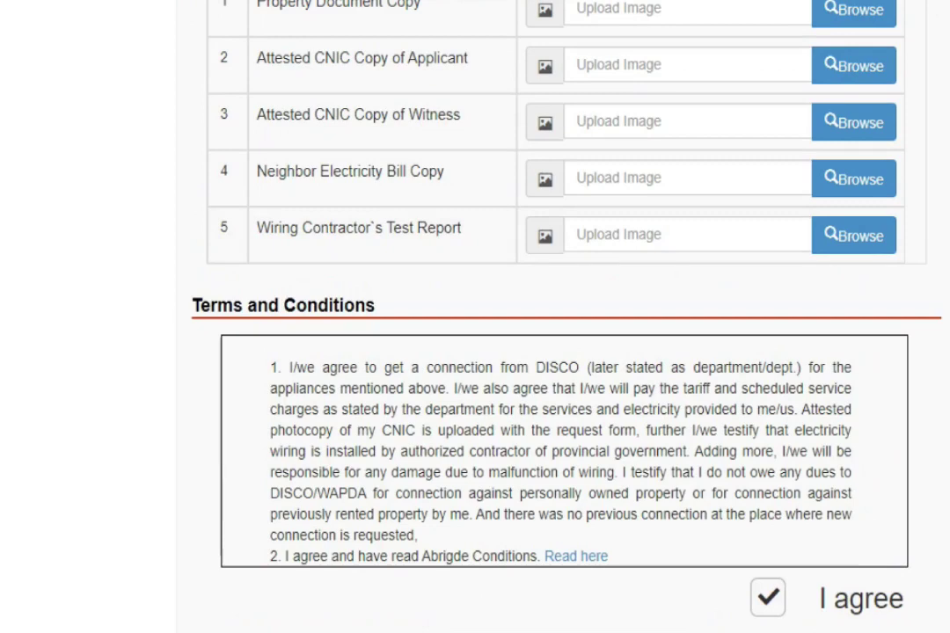
scroll(378, 573, down, 1)
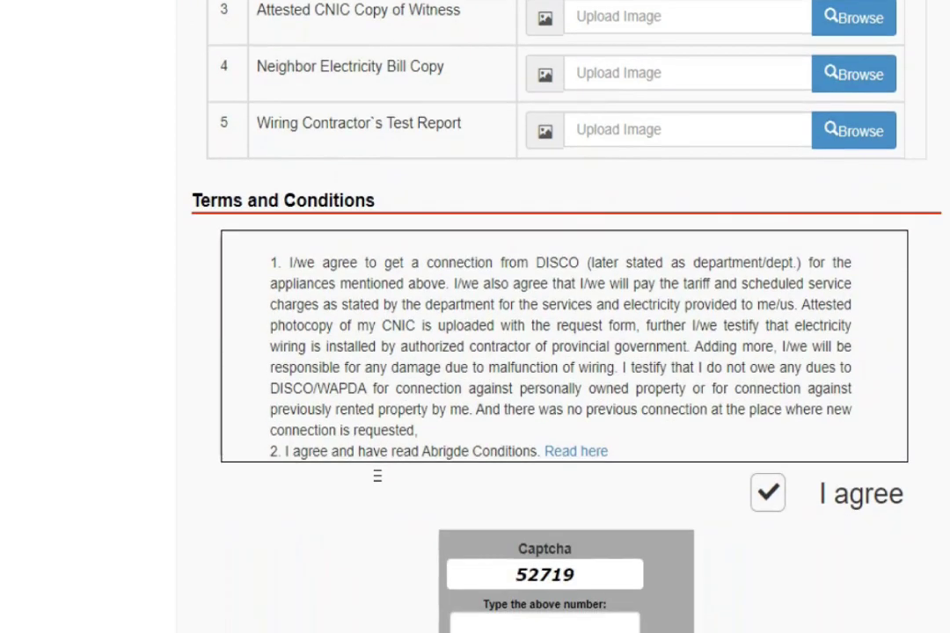
scroll(377, 476, down, 2)
key(Tab)
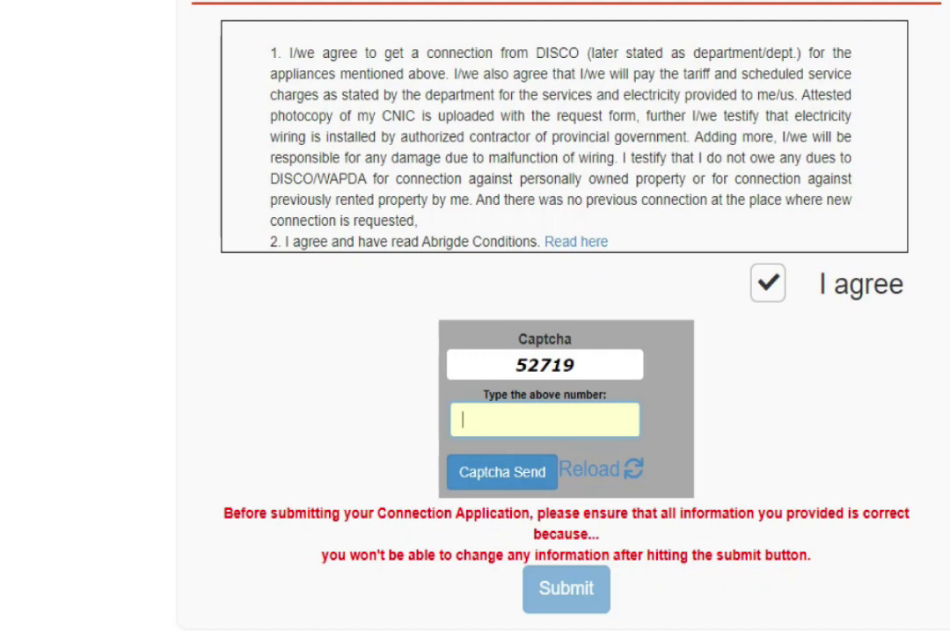
- Review the sections of the application form, from the captcha and attachments back to Subdivision Information
scroll(563, 317, up, 8)
scroll(562, 352, up, 6)
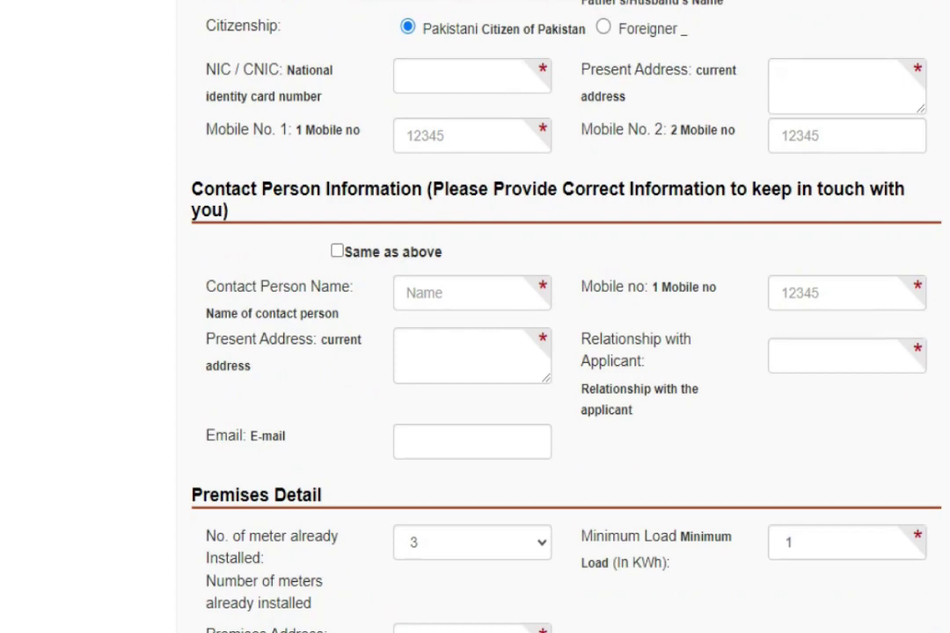
scroll(563, 352, up, 10)
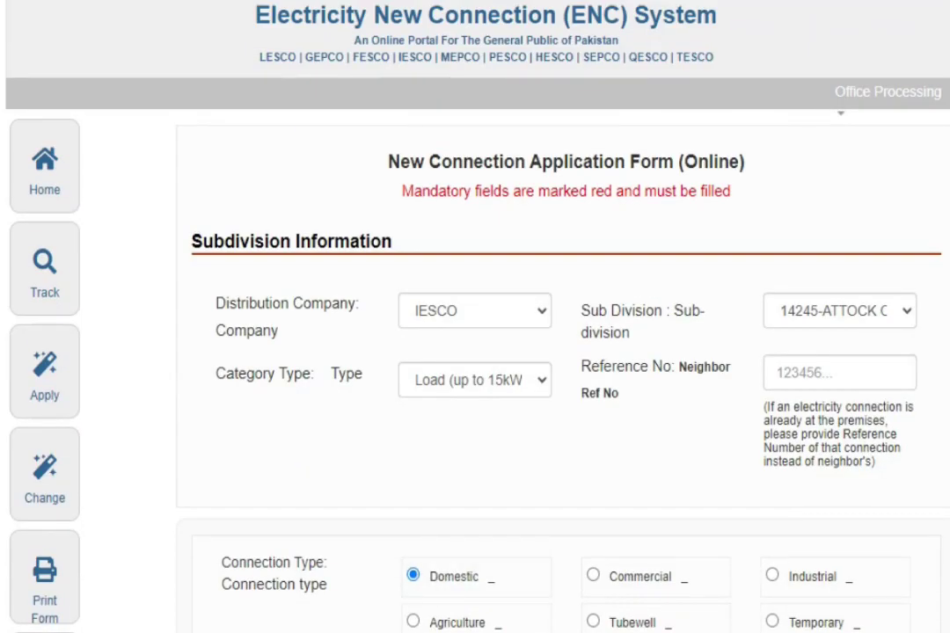
scroll(563, 352, down, 15)
scroll(563, 352, down, 10)
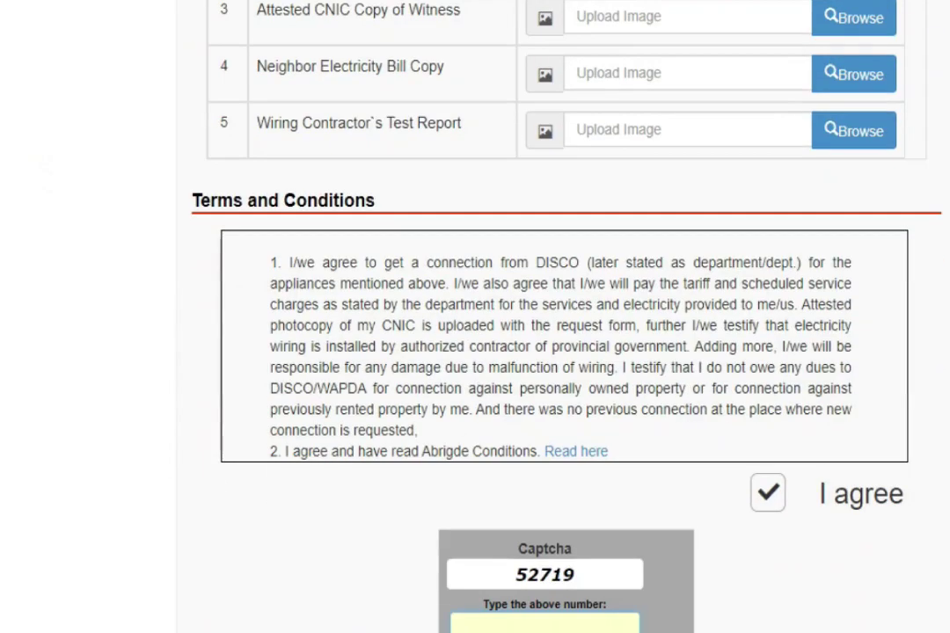
scroll(563, 351, up, 15)
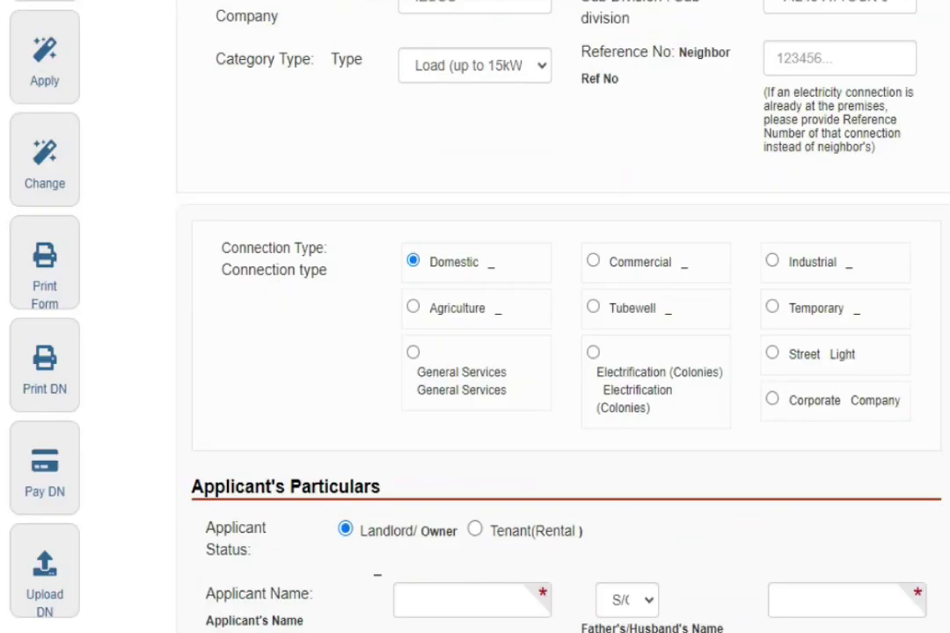
scroll(563, 352, up, 4)
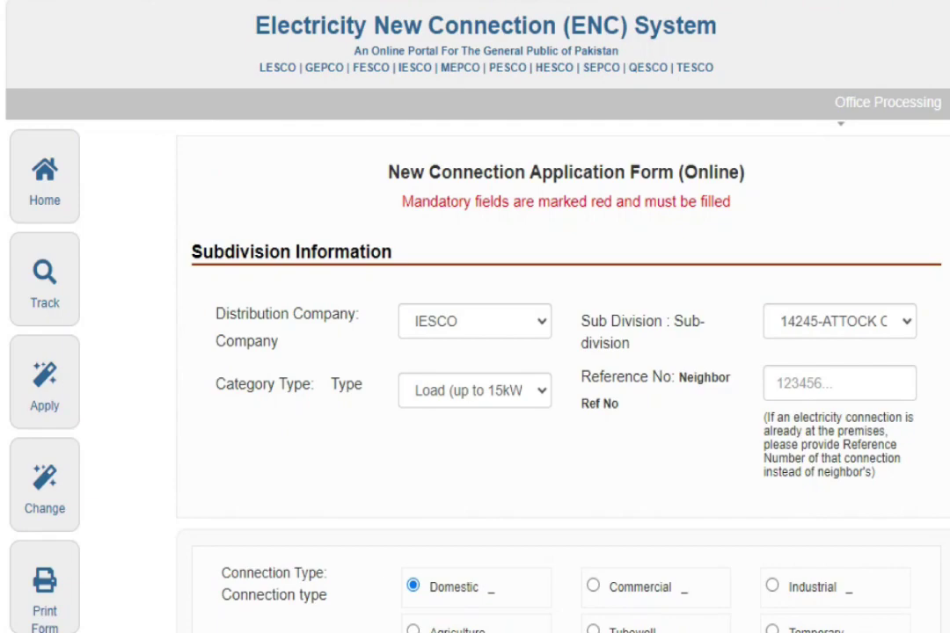
scroll(475, 352, down, 10)
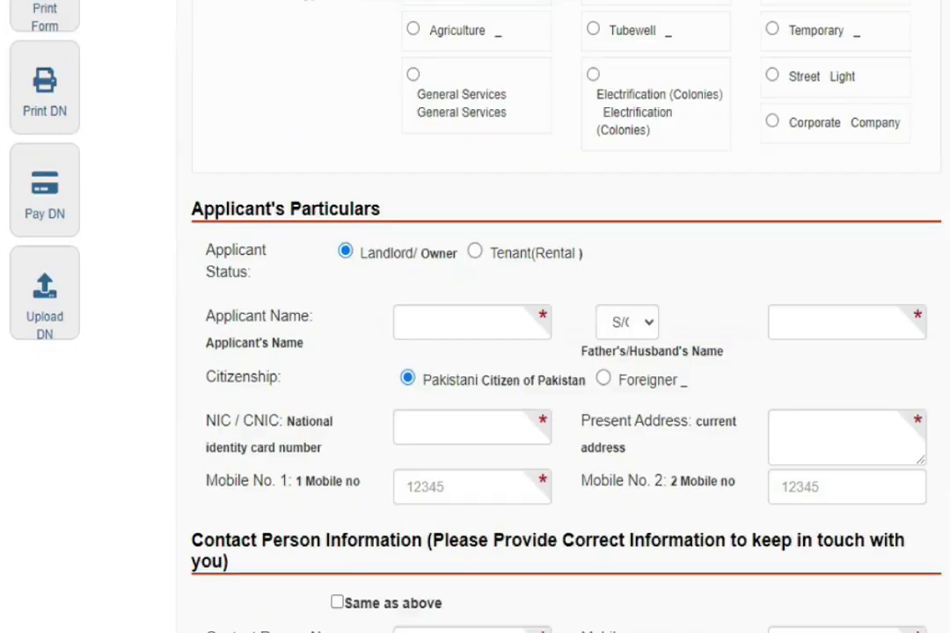
scroll(475, 352, up, 10)
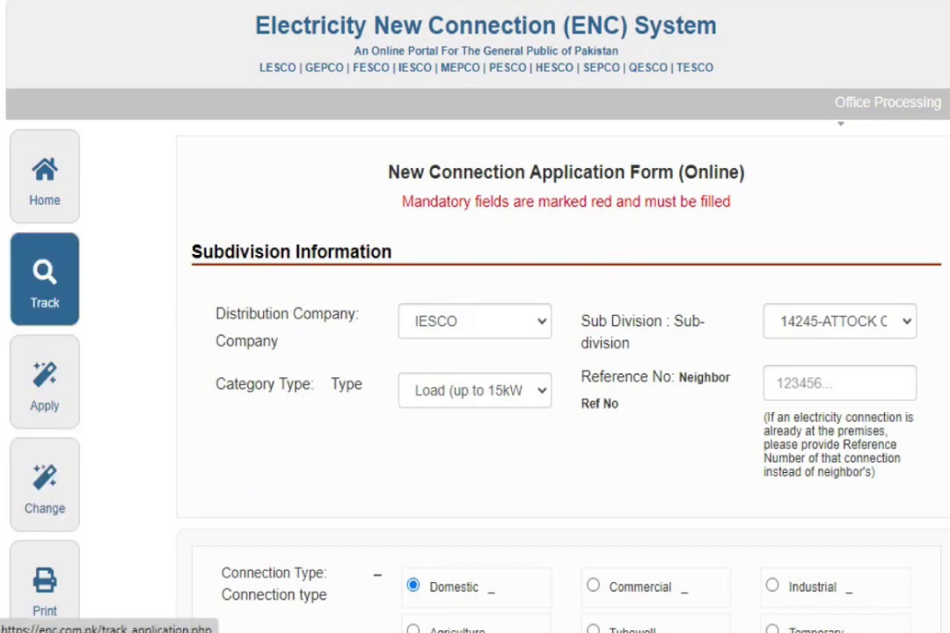
scroll(475, 352, down, 10)
scroll(475, 352, up, 10)
scroll(475, 352, down, 2)
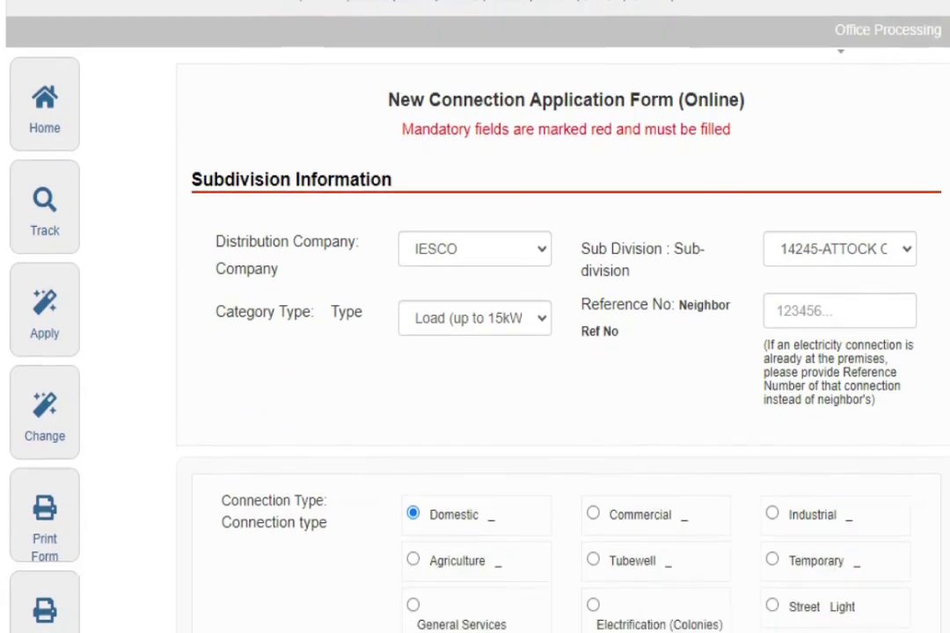
scroll(475, 352, up, 2)
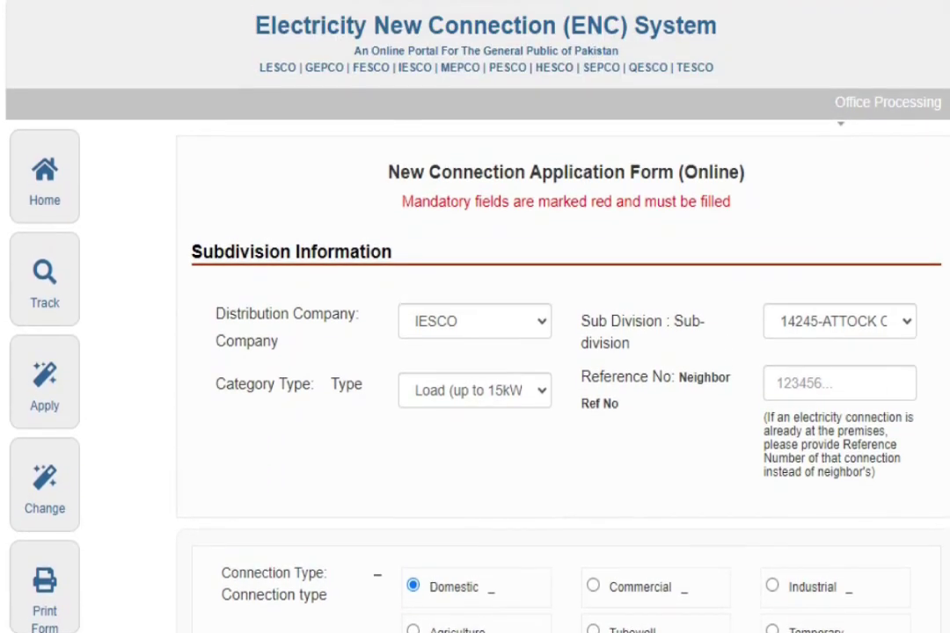
- Review the Sui Northern Gas domestic connection form from its disclaimer through the applicant, address and document sections, and return to the start
scroll(563, 352, down, 8)
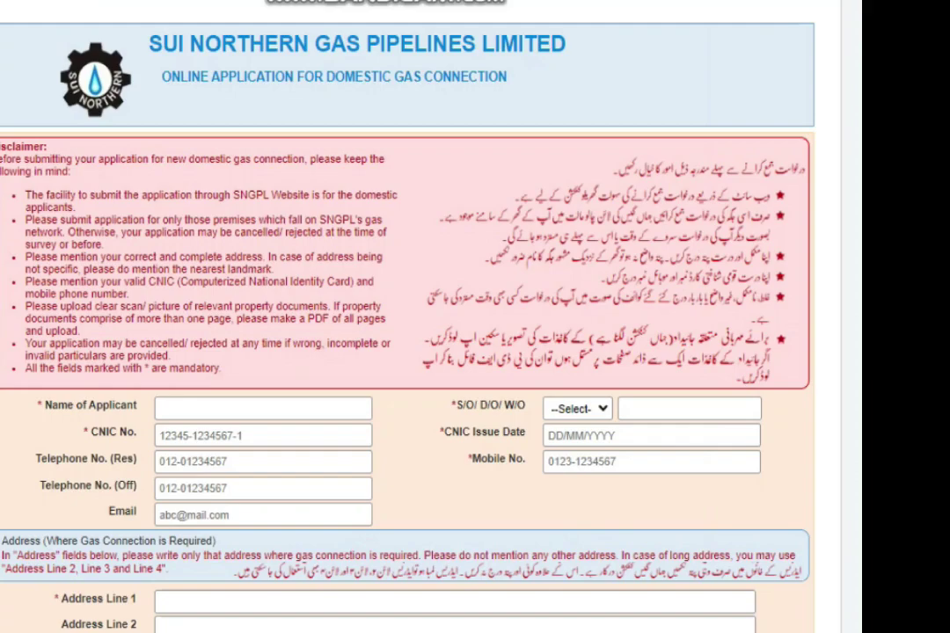
scroll(405, 317, down, 2)
scroll(405, 316, down, 5)
scroll(404, 317, down, 3)
scroll(404, 316, up, 10)
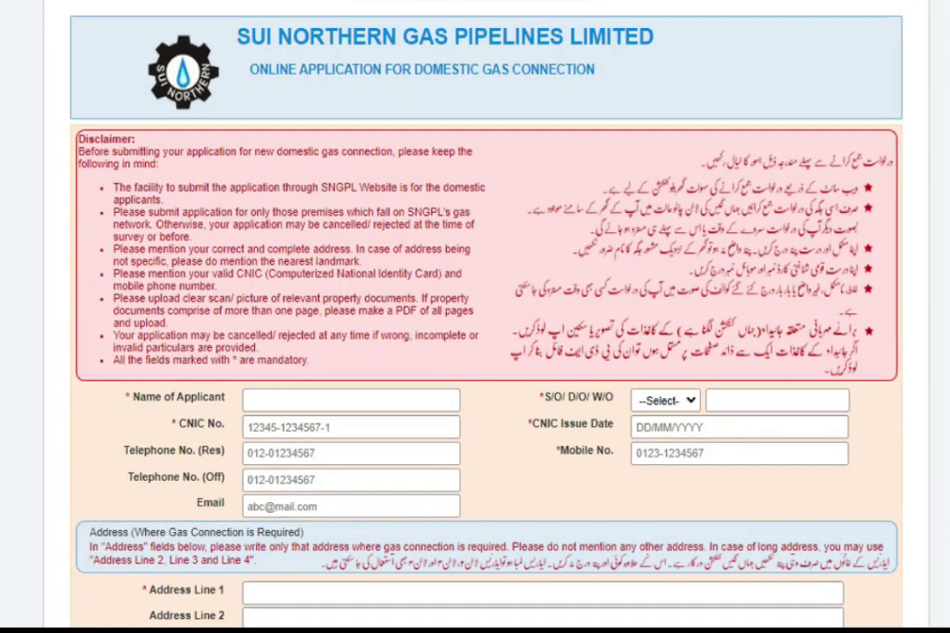
- Go through the applicant detail fields of the gas connection form, including Name of Applicant, leaving them empty
click(350, 401)
scroll(475, 351, down, 1)
click(312, 403)
click(312, 376)
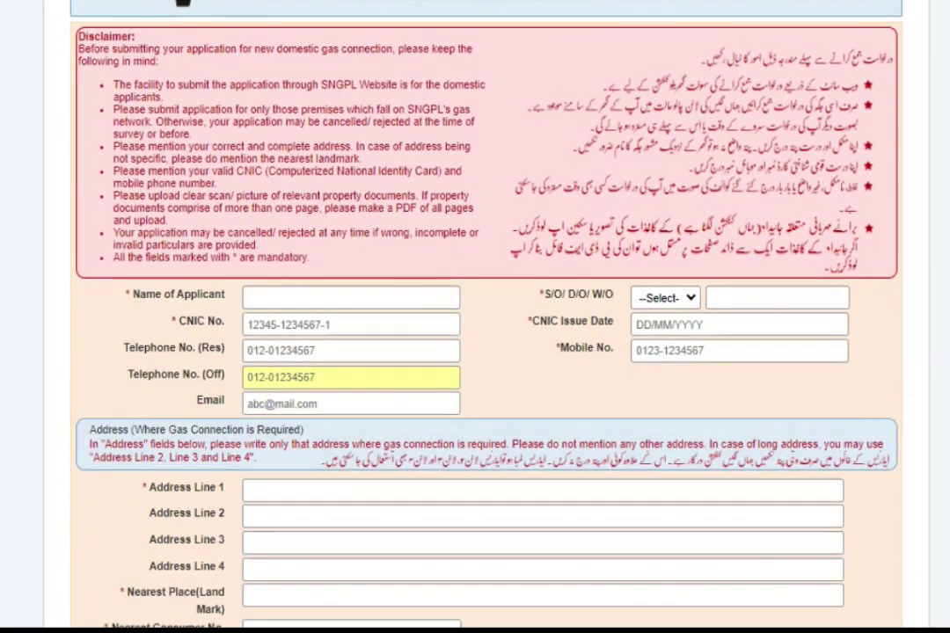
click(352, 298)
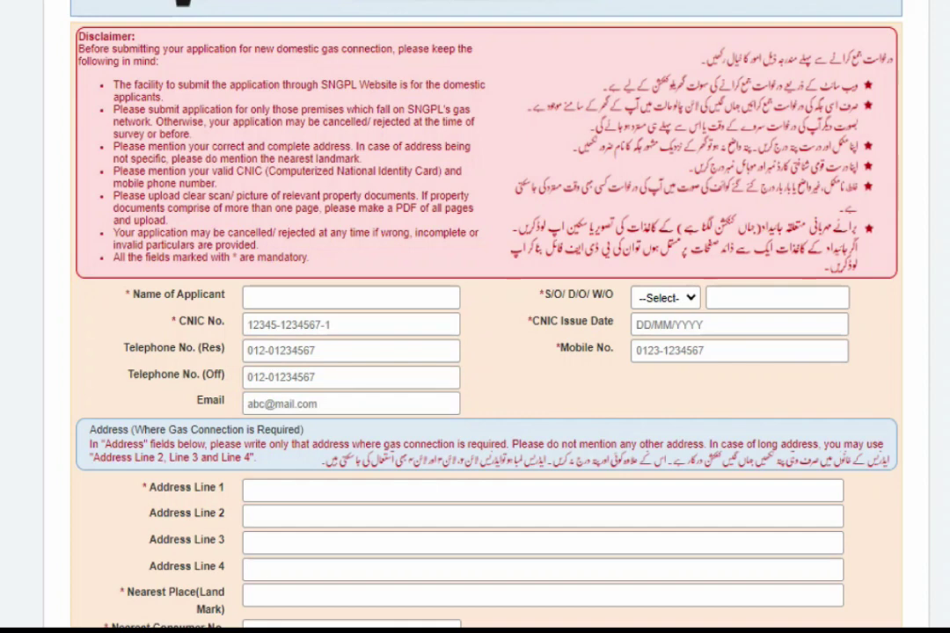
- In the confirmation section, set the constructed premises size to Upto 10 Marla, trying the Above 10 Marla option as well
scroll(475, 352, down, 3)
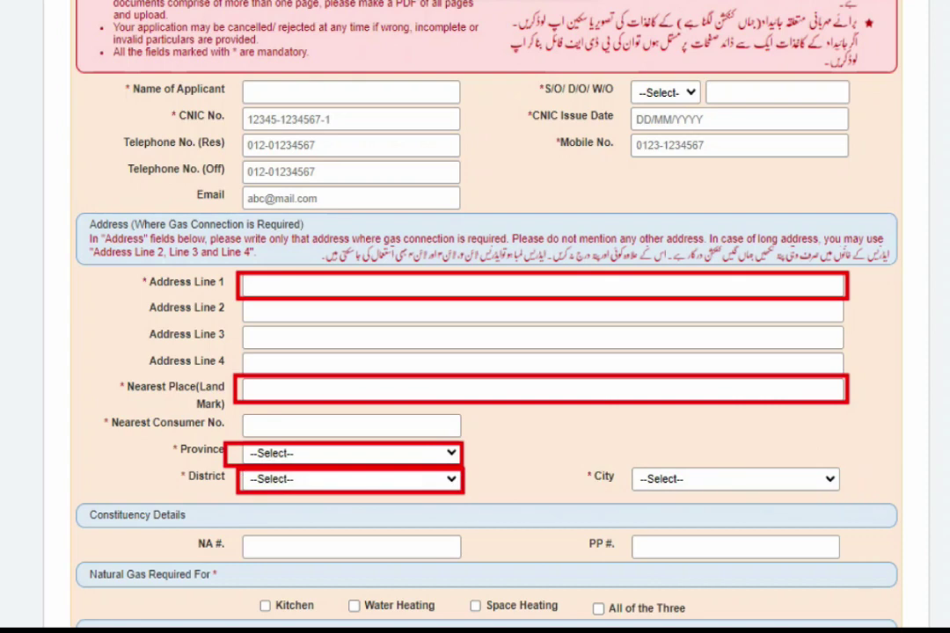
scroll(475, 352, down, 3)
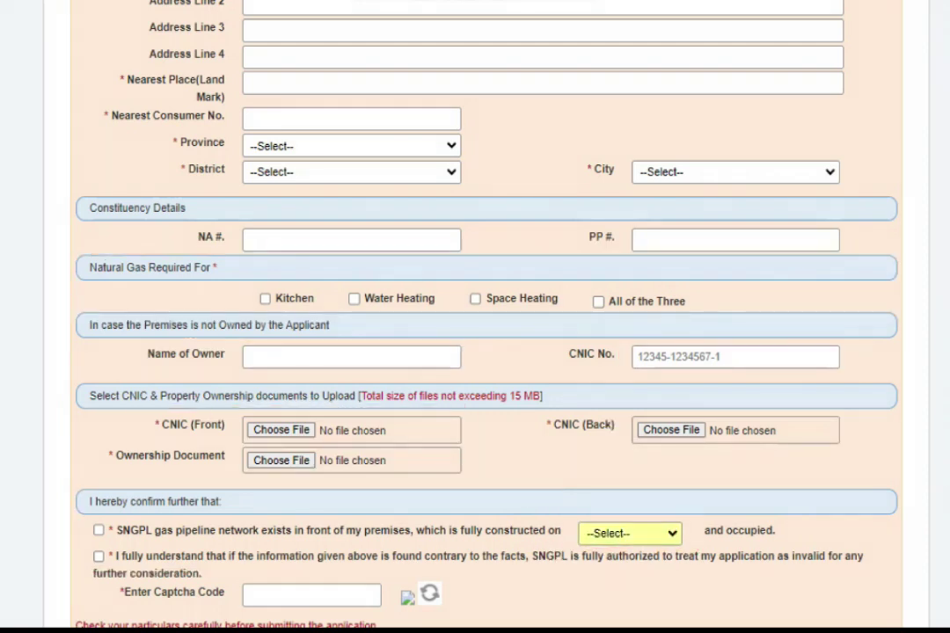
click(630, 533)
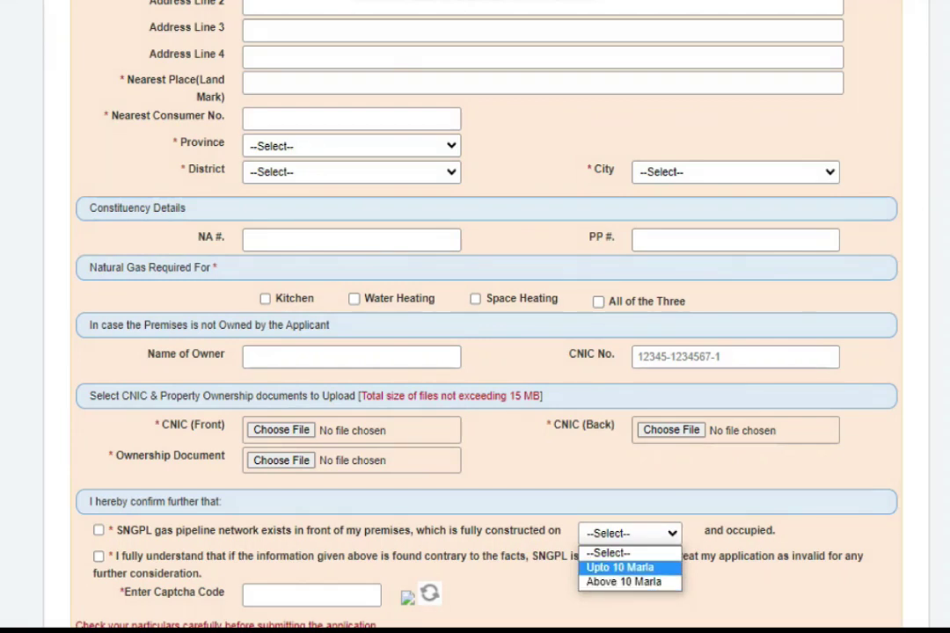
click(620, 568)
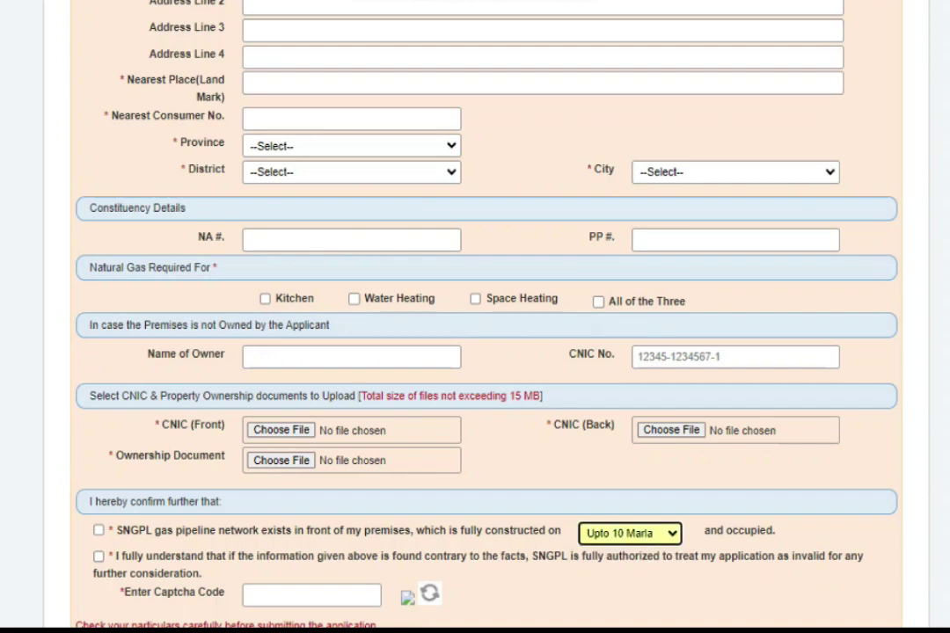
click(630, 533)
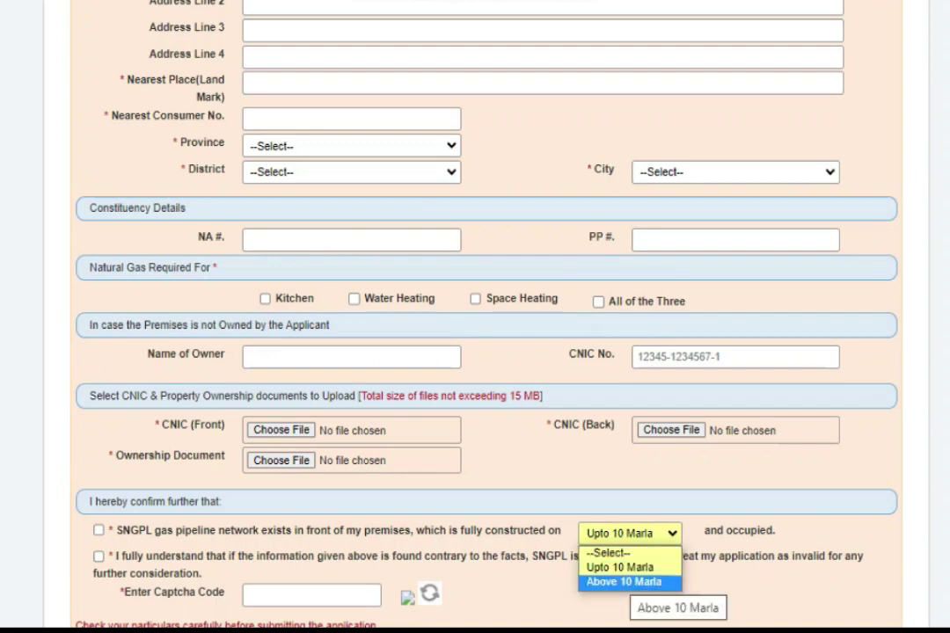
click(624, 581)
click(630, 533)
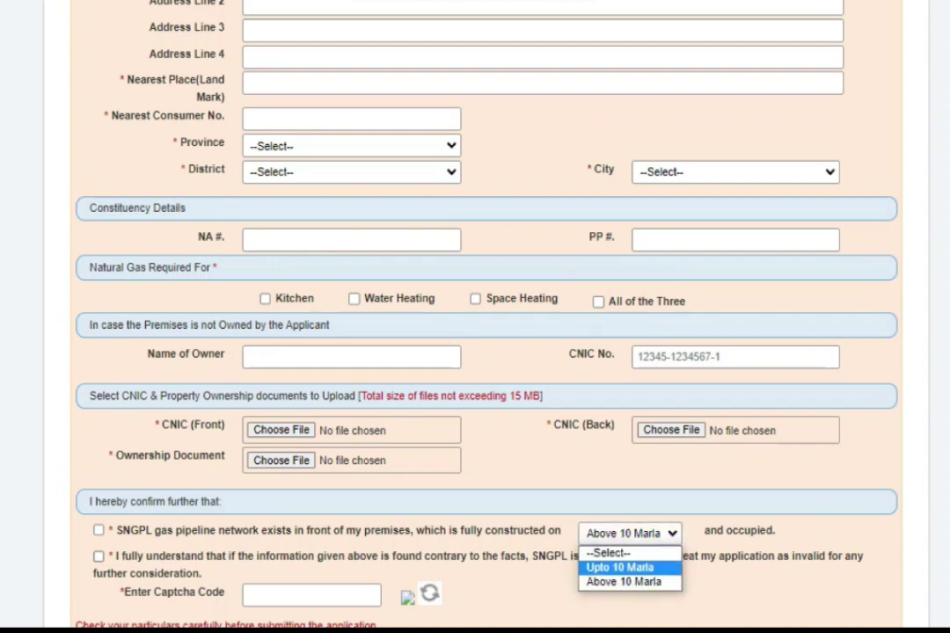
key(Return)
key(alt+Down)
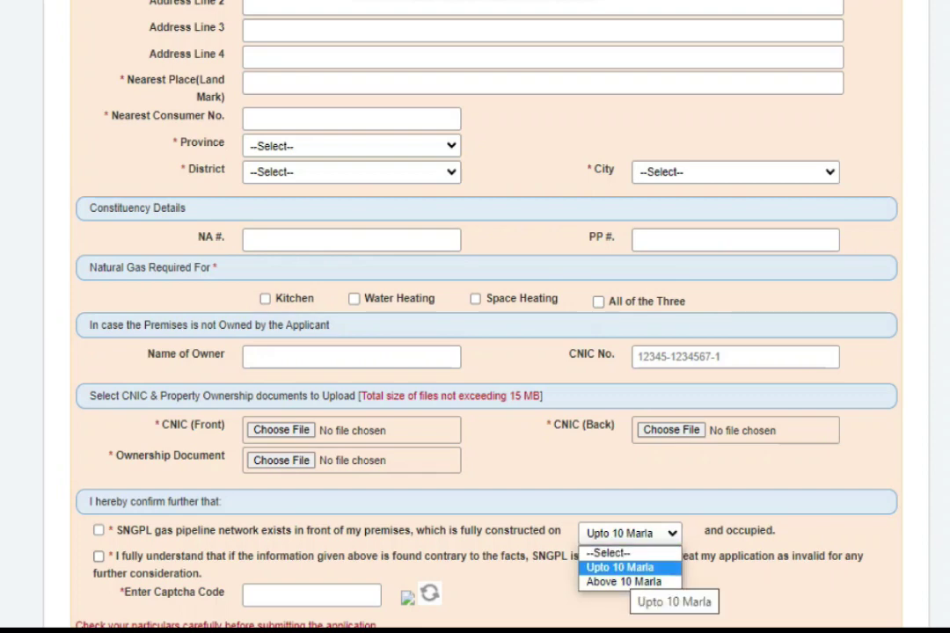
click(630, 567)
- Go to the captcha code field at the end of the gas connection form and leave it blank
scroll(630, 568, down, 2)
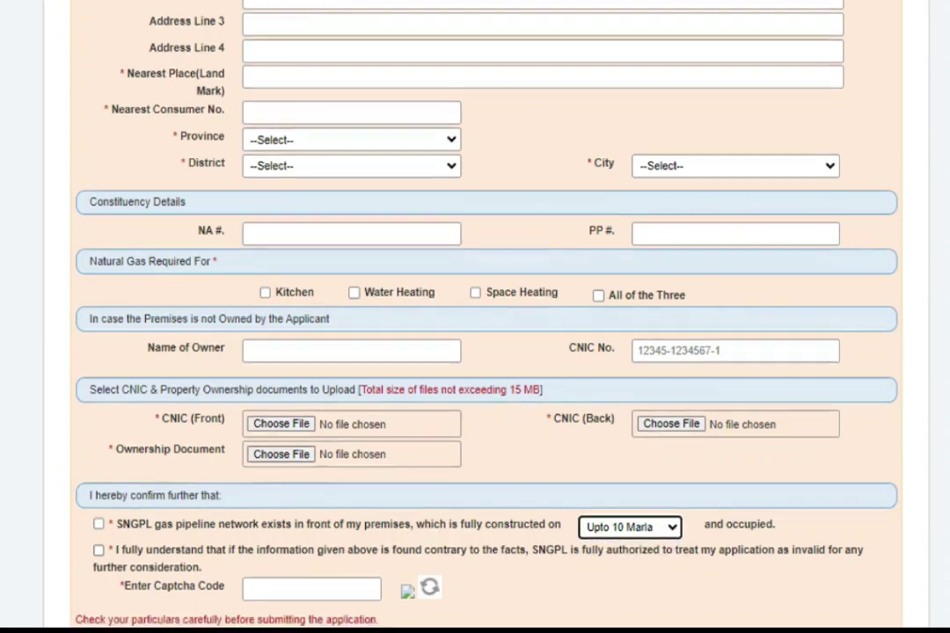
click(311, 493)
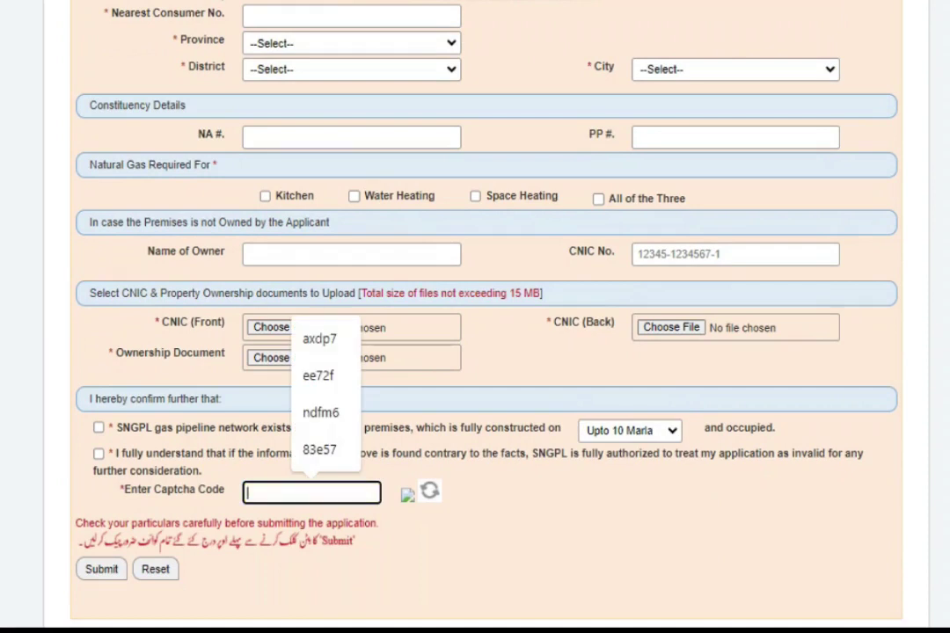
key(Tab)
key(Tab)
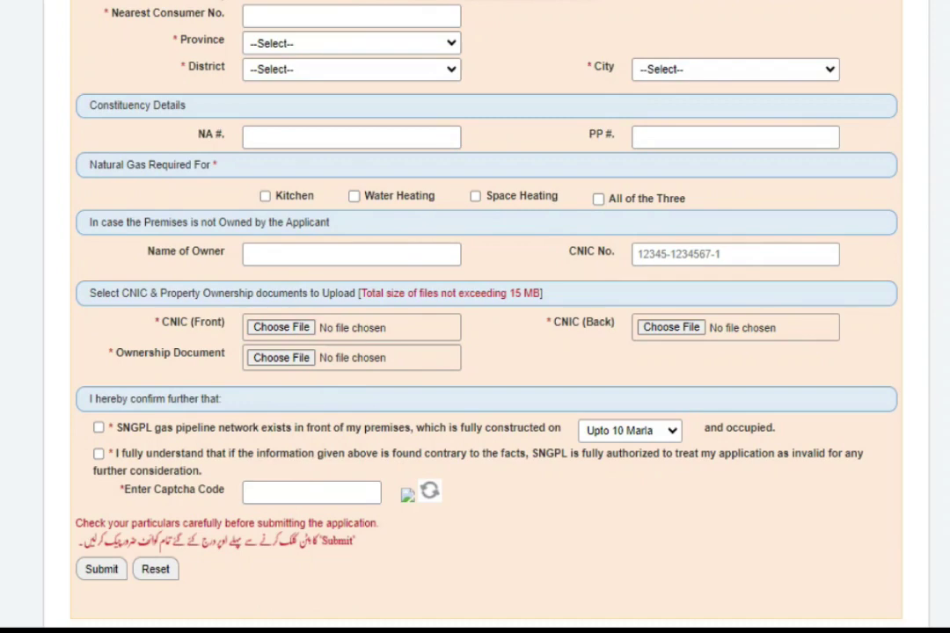
scroll(475, 316, up, 7)
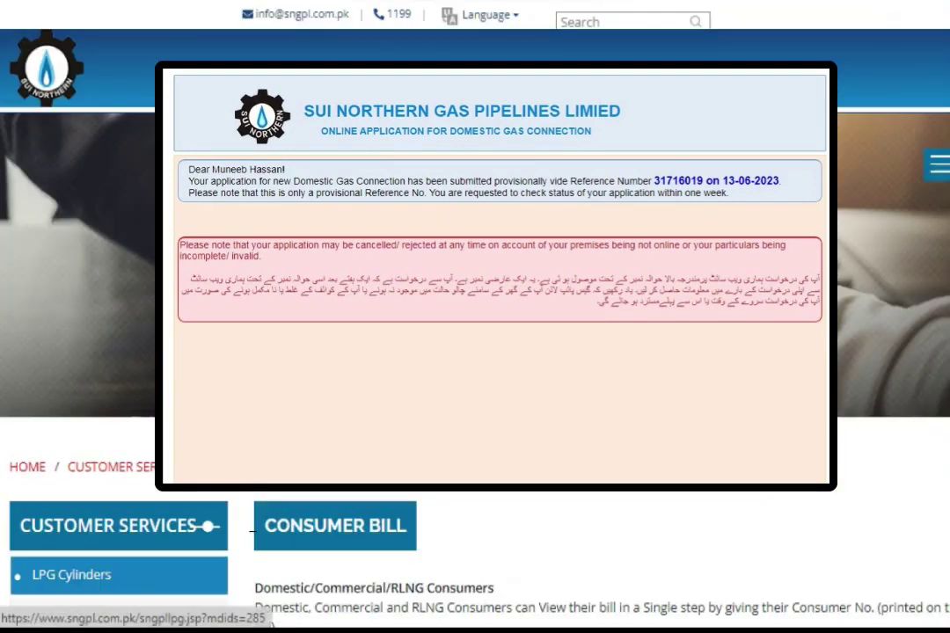
scroll(115, 572, down, 4)
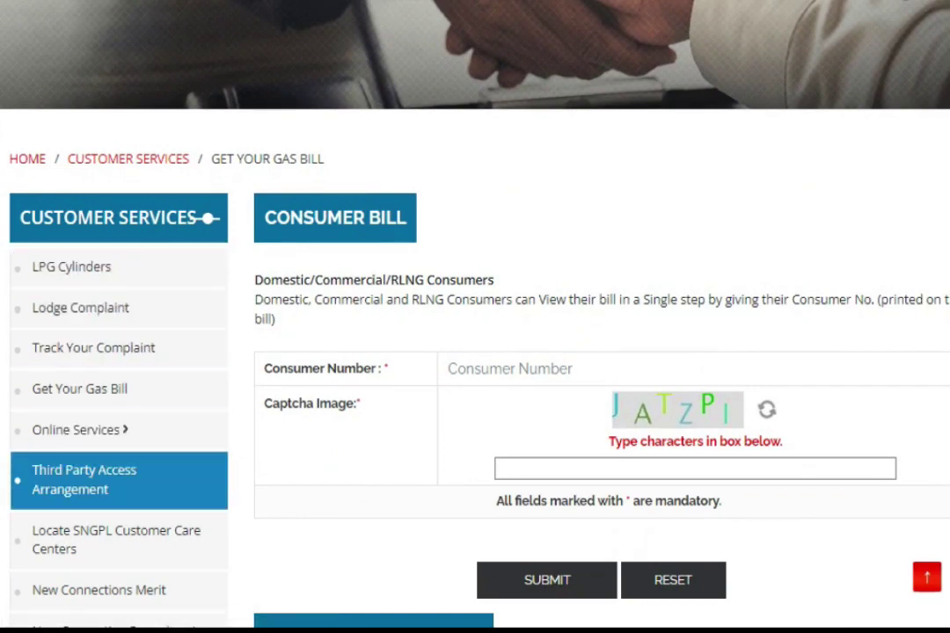
scroll(114, 475, down, 1)
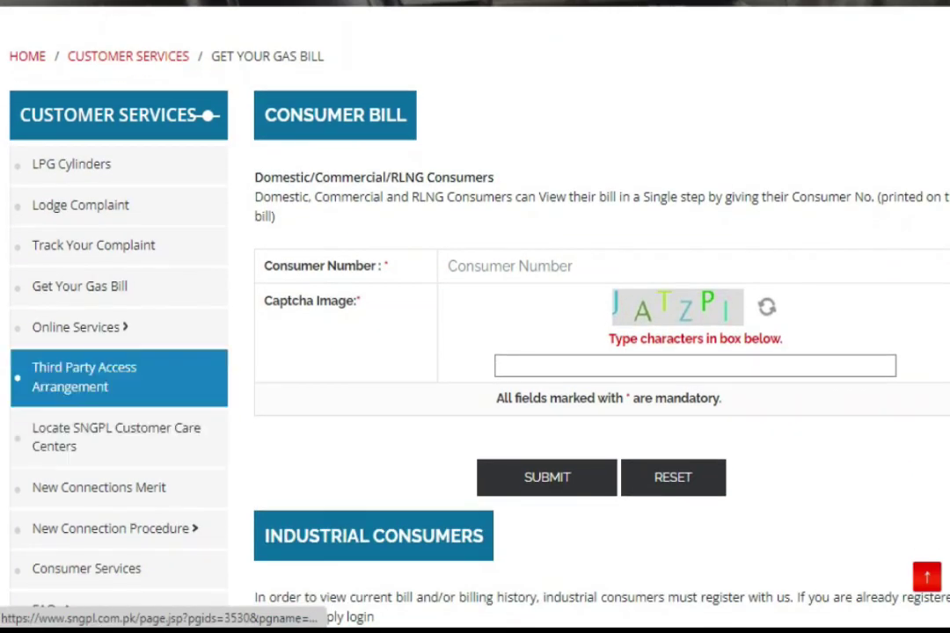
click(76, 327)
scroll(114, 374, down, 1)
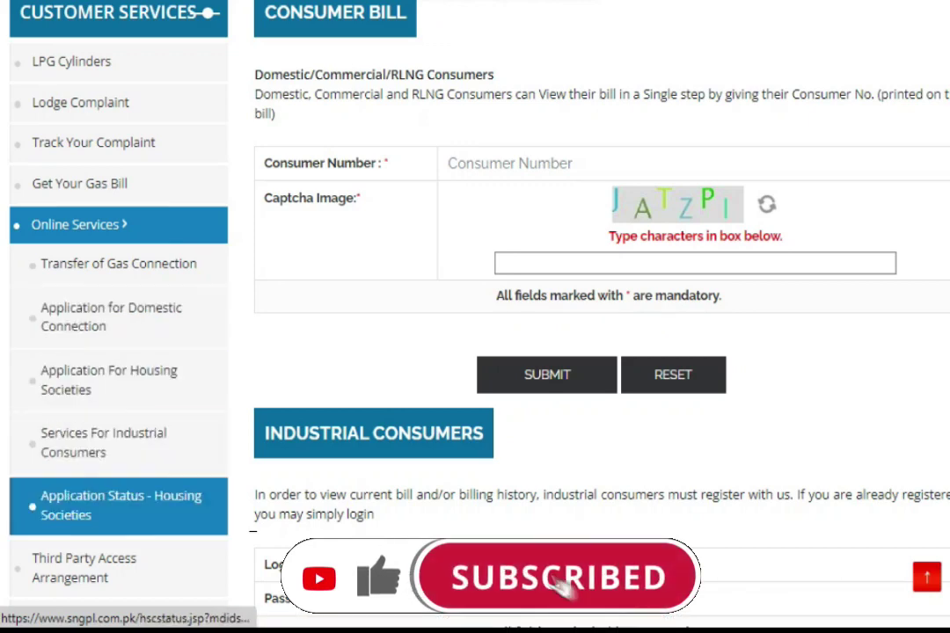
scroll(114, 524, down, 1)
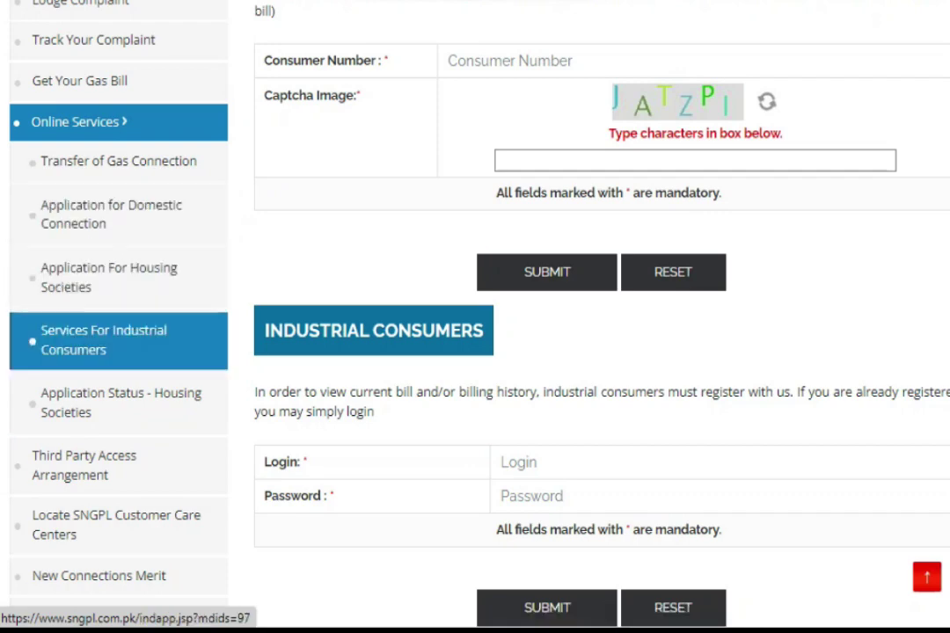
click(111, 214)
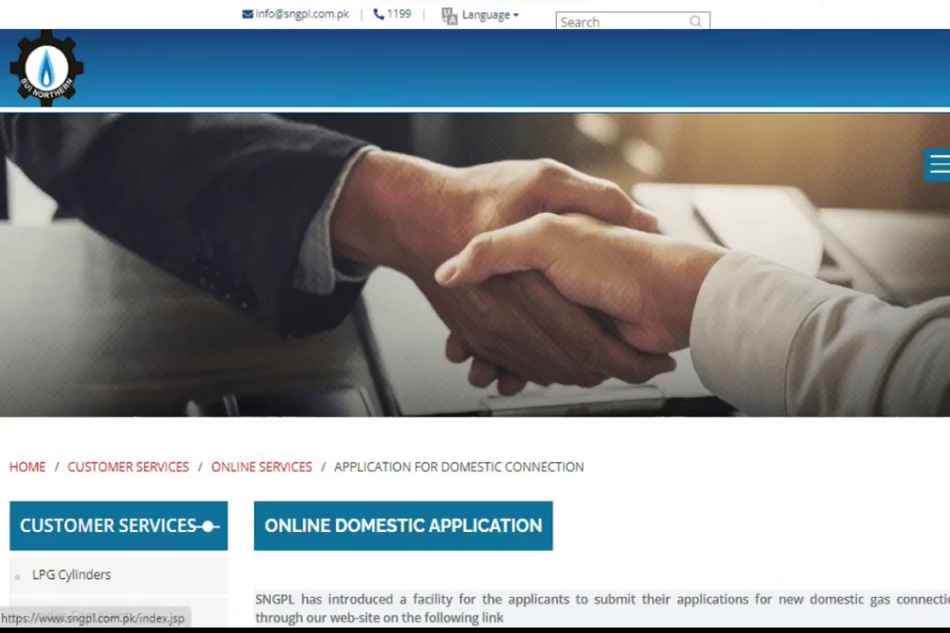
scroll(475, 352, down, 2)
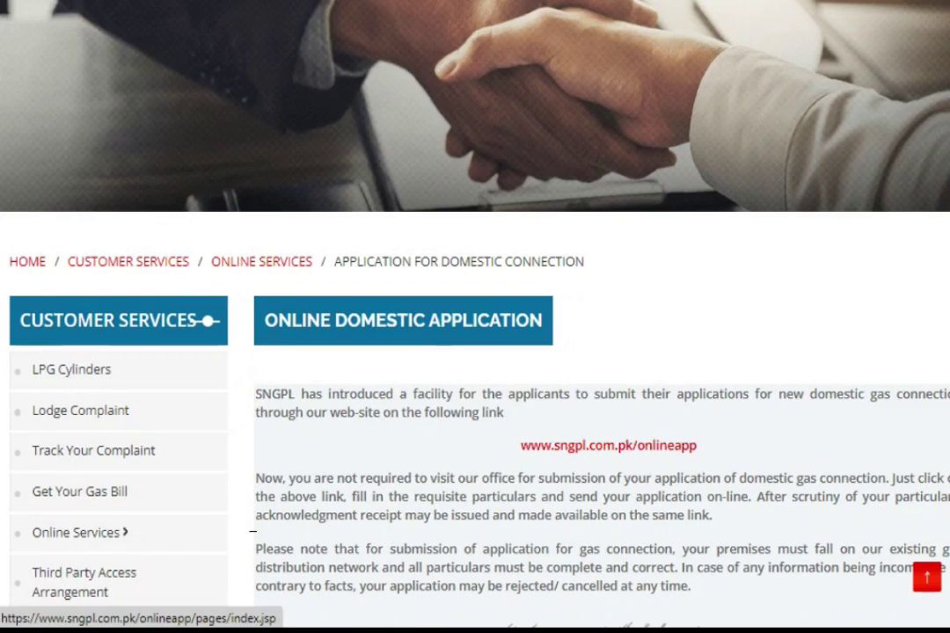
click(691, 446)
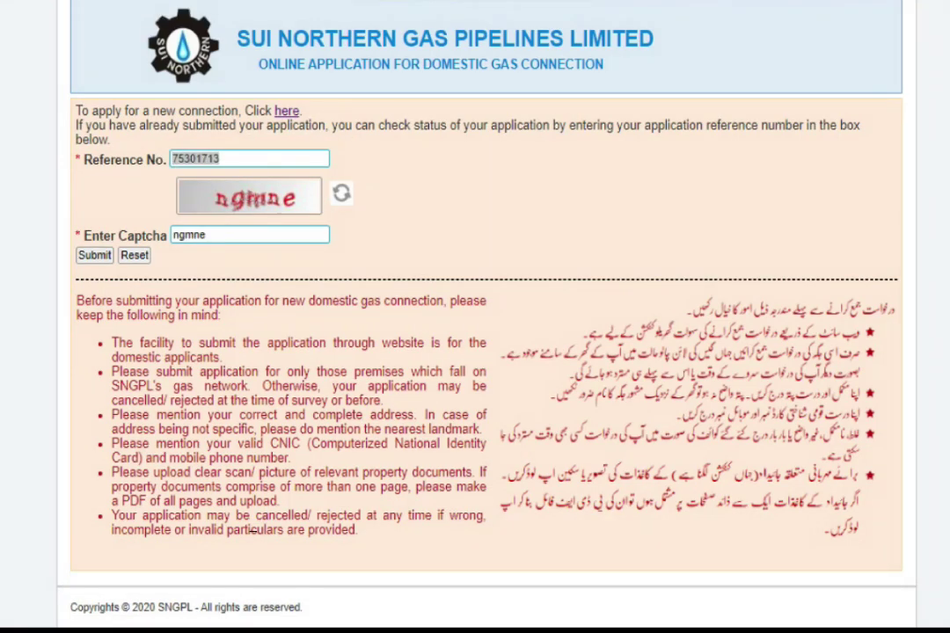
- Examine the application status check with its reference number and captcha fields, and the instructions for submitting an application
scroll(253, 537, up, 1)
scroll(252, 538, down, 1)
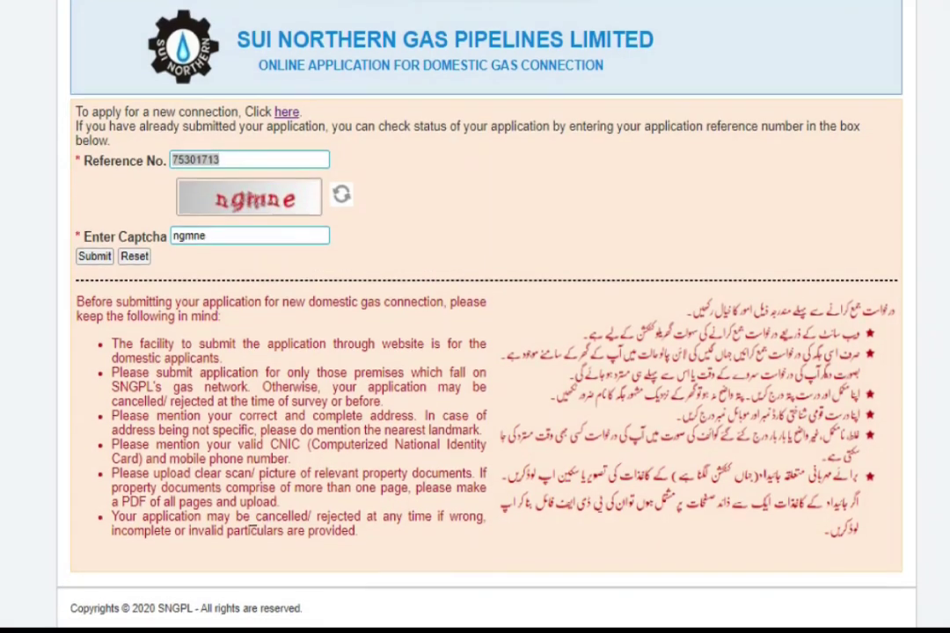
scroll(253, 538, up, 1)
scroll(251, 533, down, 1)
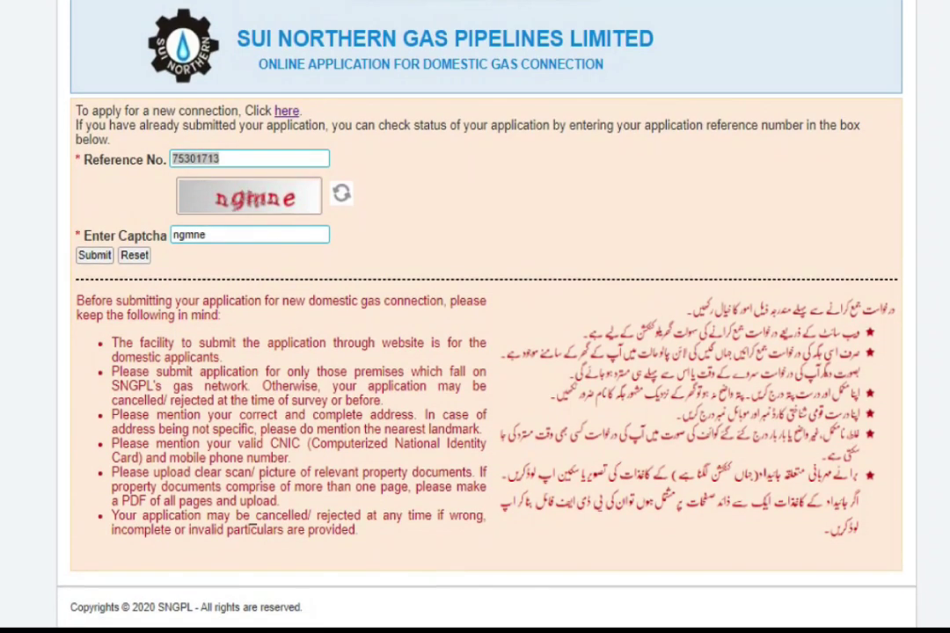
scroll(250, 529, up, 1)
scroll(250, 536, down, 1)
scroll(251, 537, up, 1)
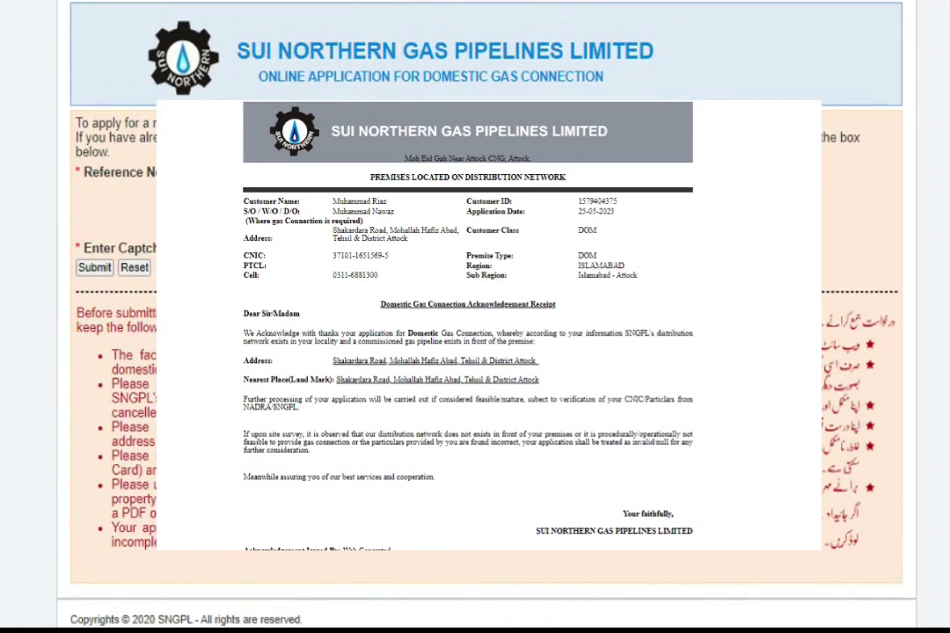
scroll(251, 537, down, 1)
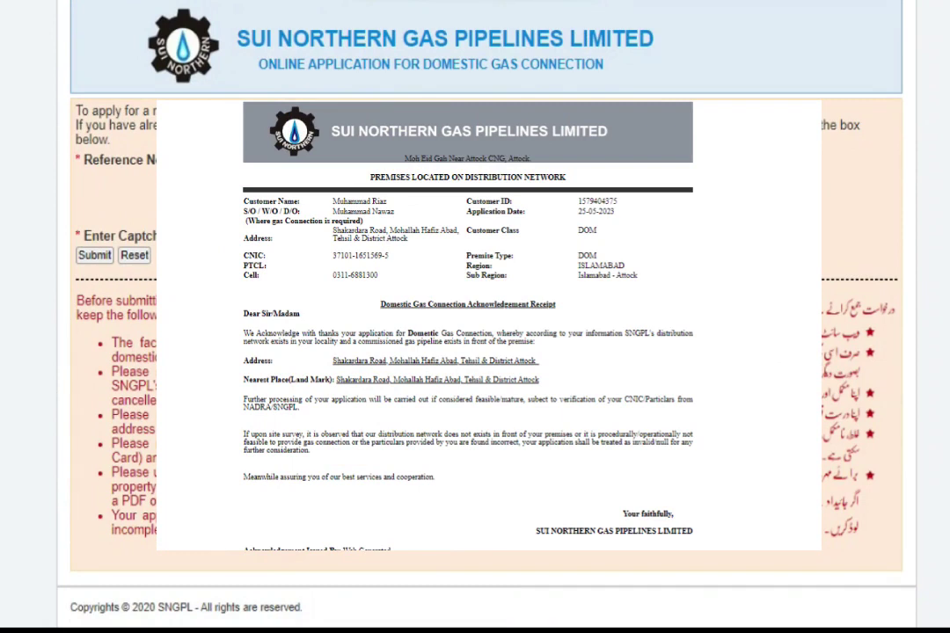
scroll(475, 317, up, 1)
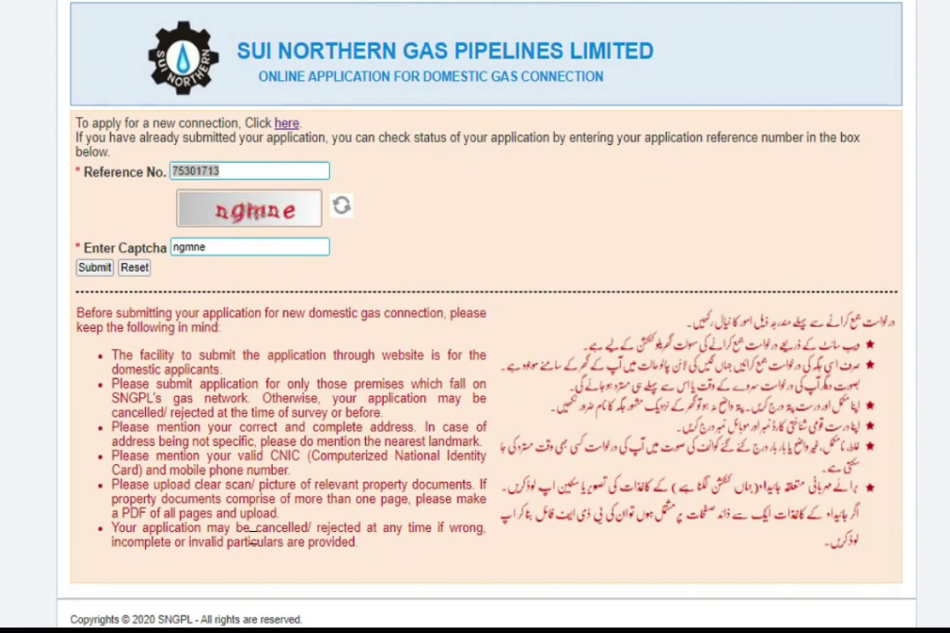
scroll(475, 352, down, 1)
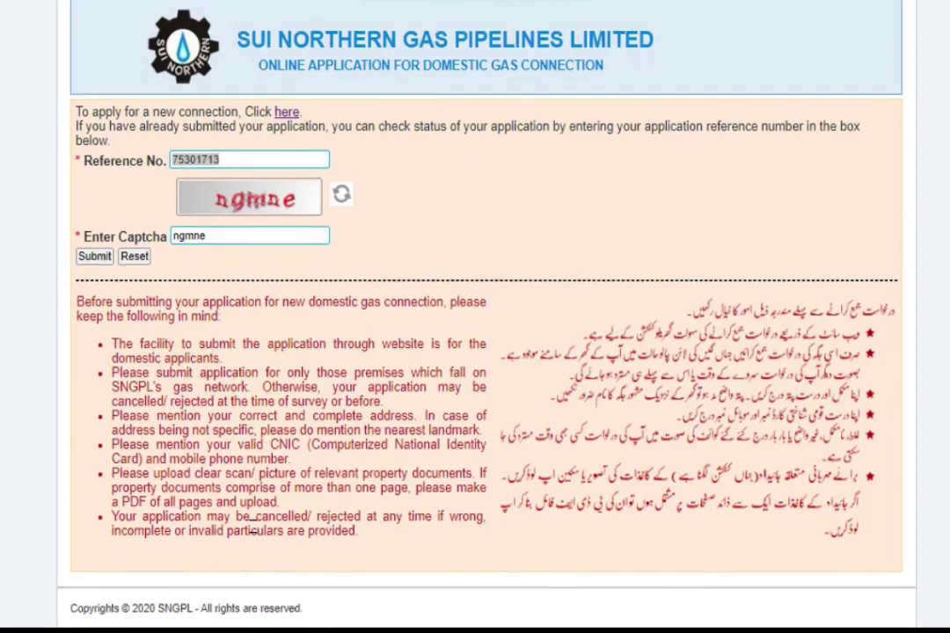